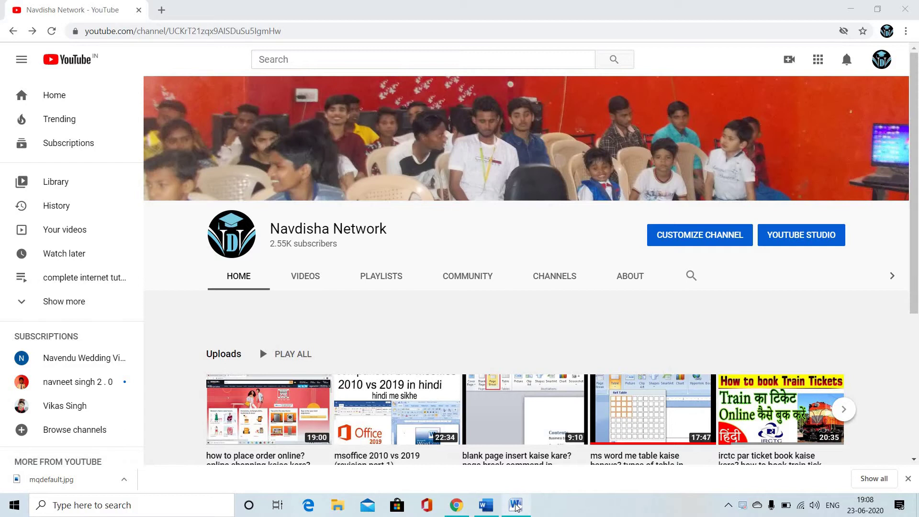
# Switch between the Word 2010 topic document and the Navdisha Network YouTube channel page, ending in the Word 2010 document
pyautogui.click(516, 507)
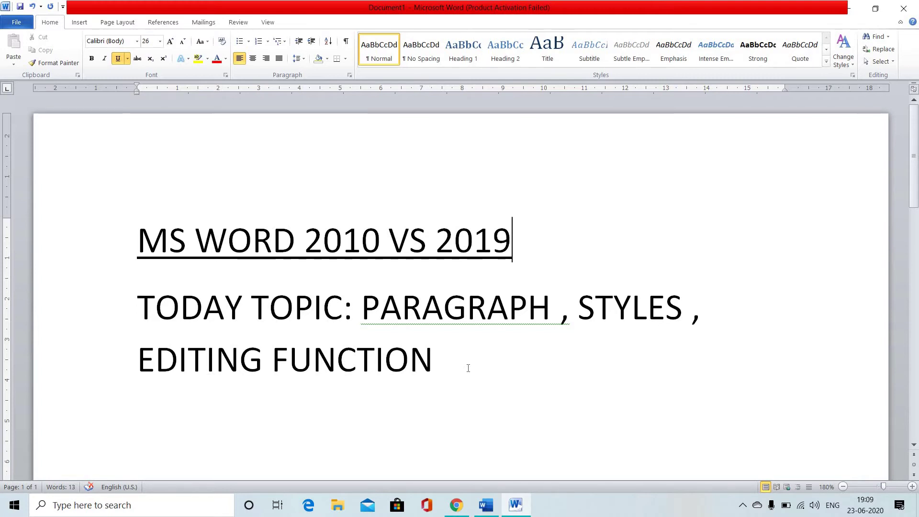
pyautogui.click(456, 507)
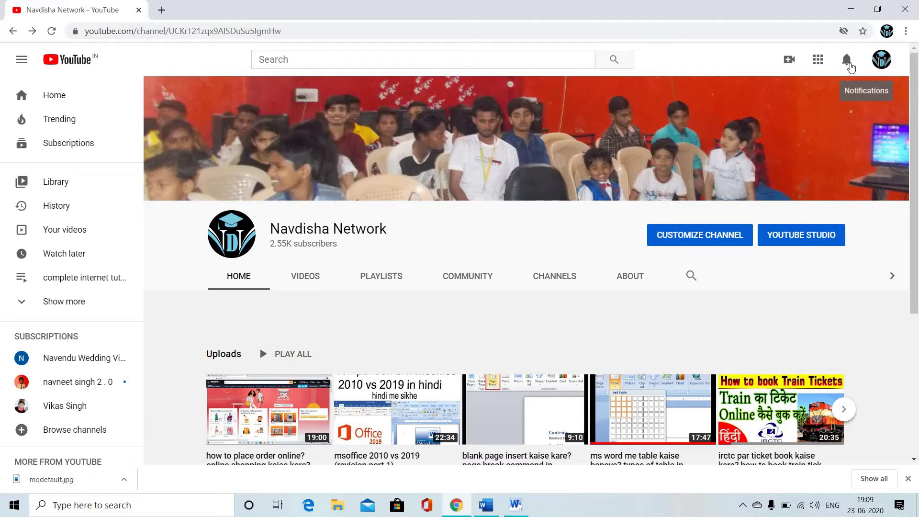
pyautogui.click(517, 506)
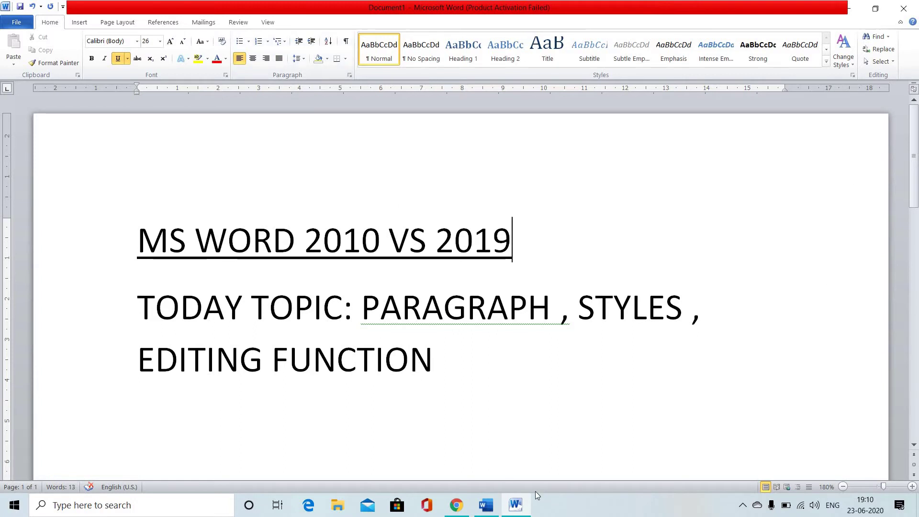
# Switch to the Word 2019 document and look through the bullet, numbering and multilevel list libraries
pyautogui.moveTo(493, 512)
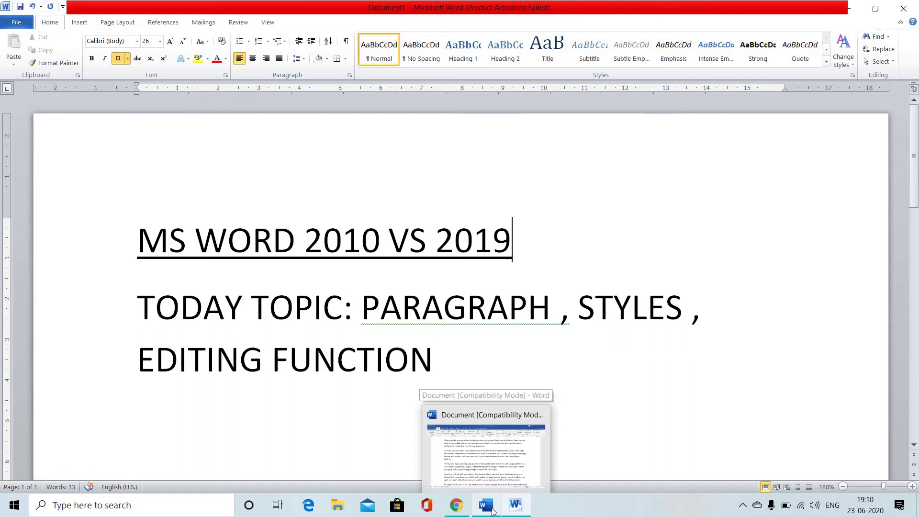
pyautogui.click(493, 512)
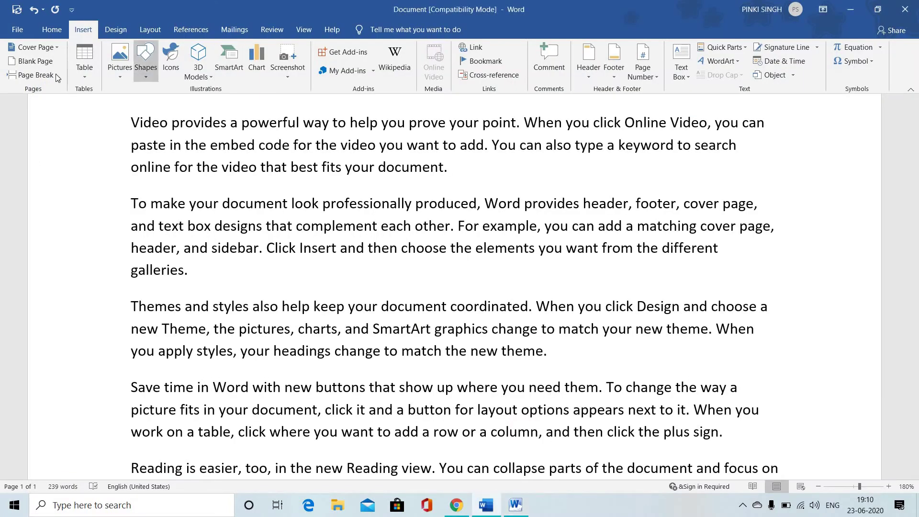
pyautogui.click(52, 30)
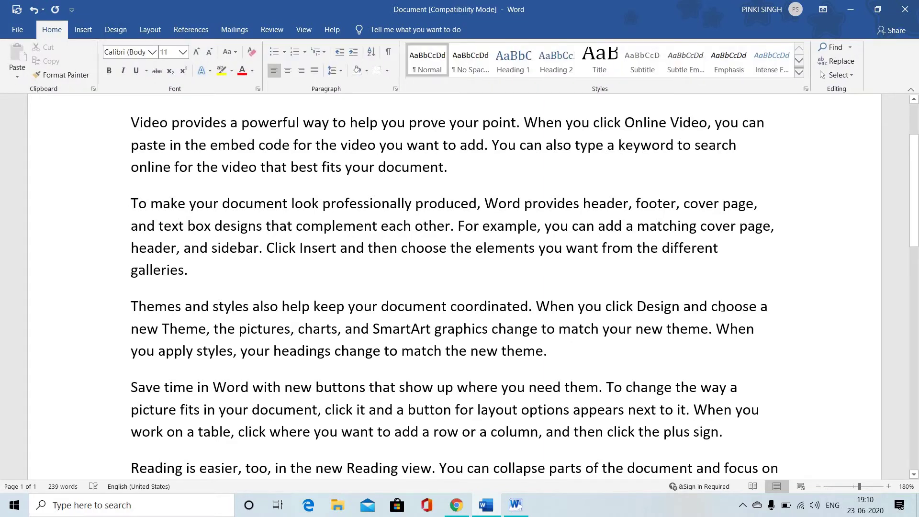
pyautogui.scroll(3, 723, 309)
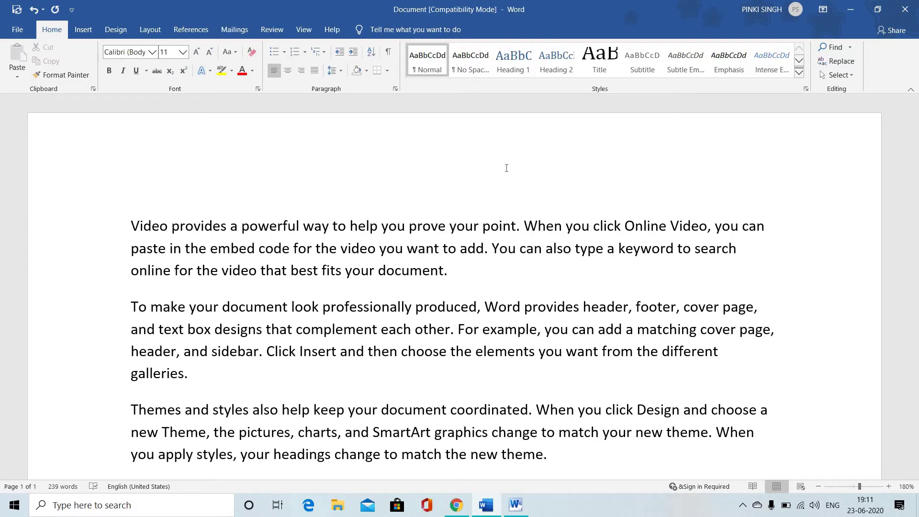
pyautogui.click(286, 52)
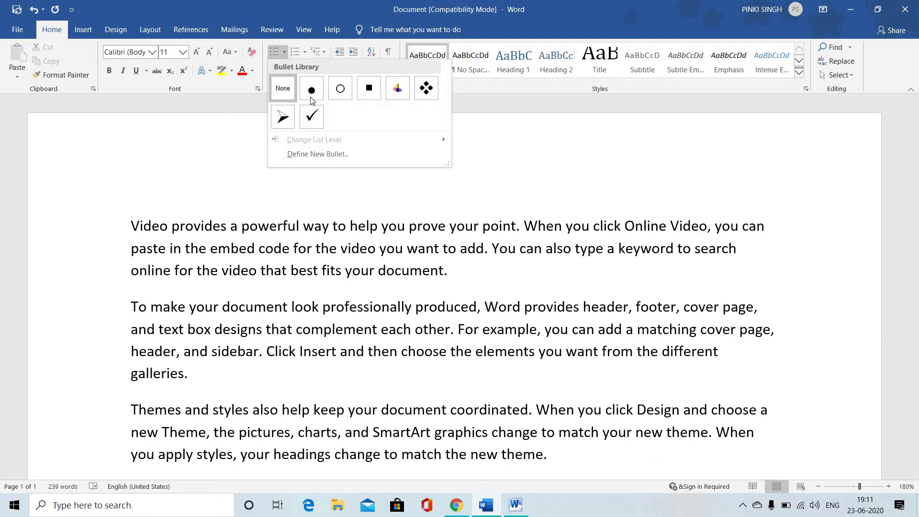
pyautogui.click(304, 52)
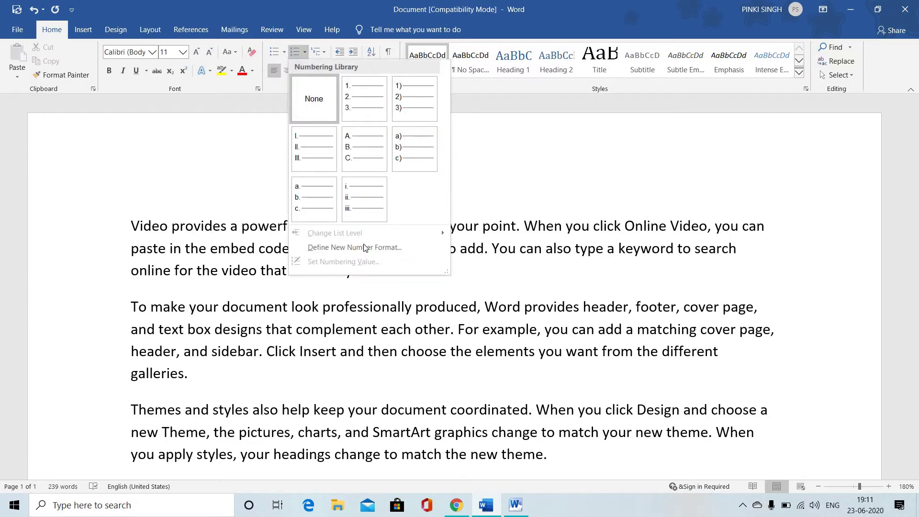
pyautogui.press('Escape')
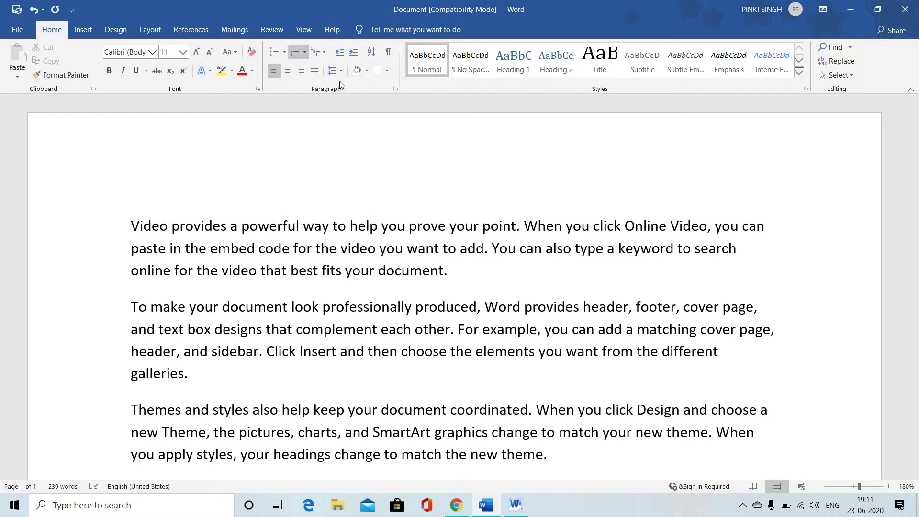
pyautogui.click(328, 52)
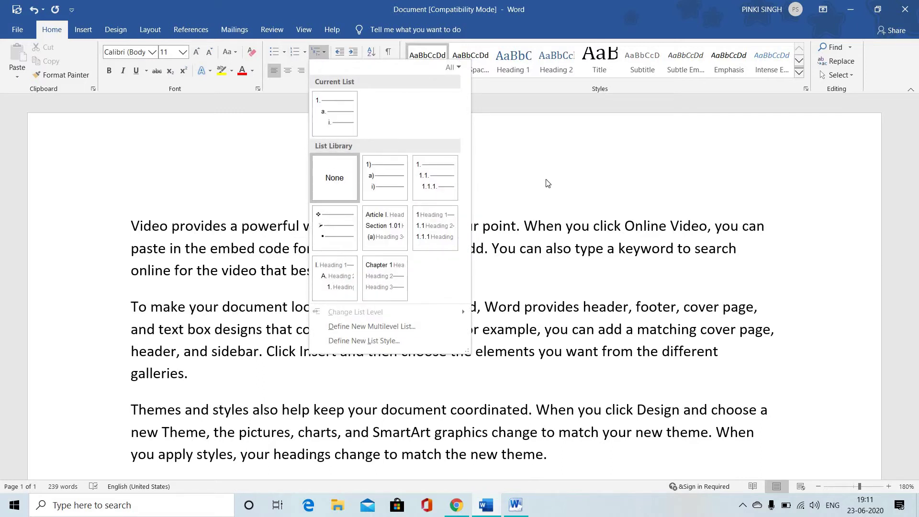
pyautogui.click(306, 156)
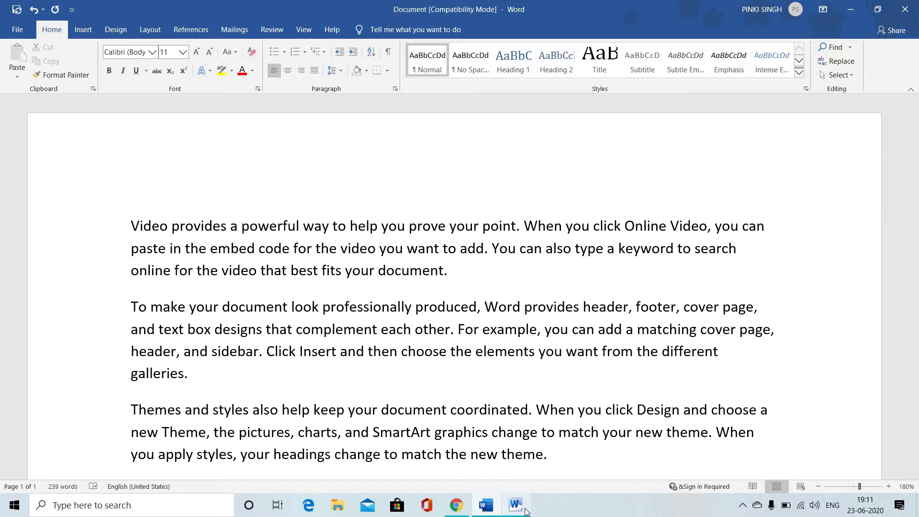
# Switch to the Word 2010 document and add a new paragraph reading "VHFG" after the line "EDITING FUNCTION"
pyautogui.moveTo(516, 505)
pyautogui.click(555, 463)
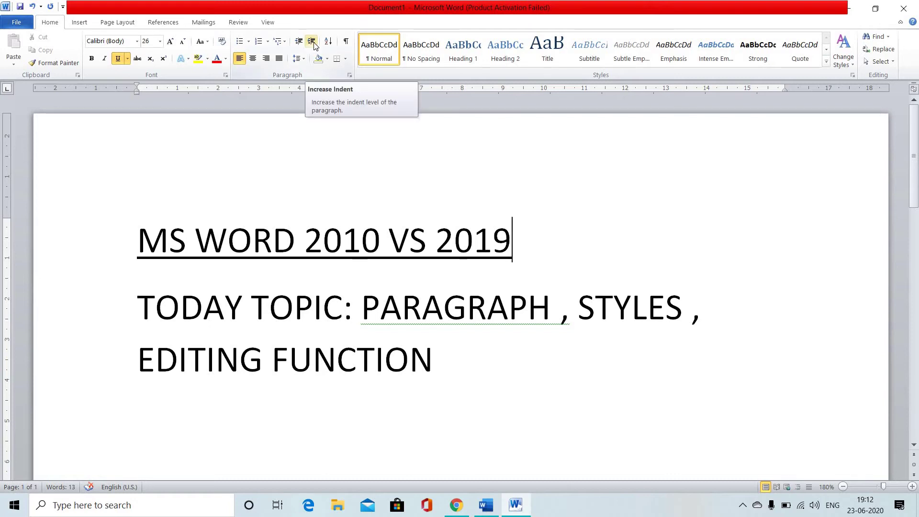
pyautogui.press('Down')
pyautogui.press('Down')
pyautogui.press('Home')
pyautogui.press('Right')
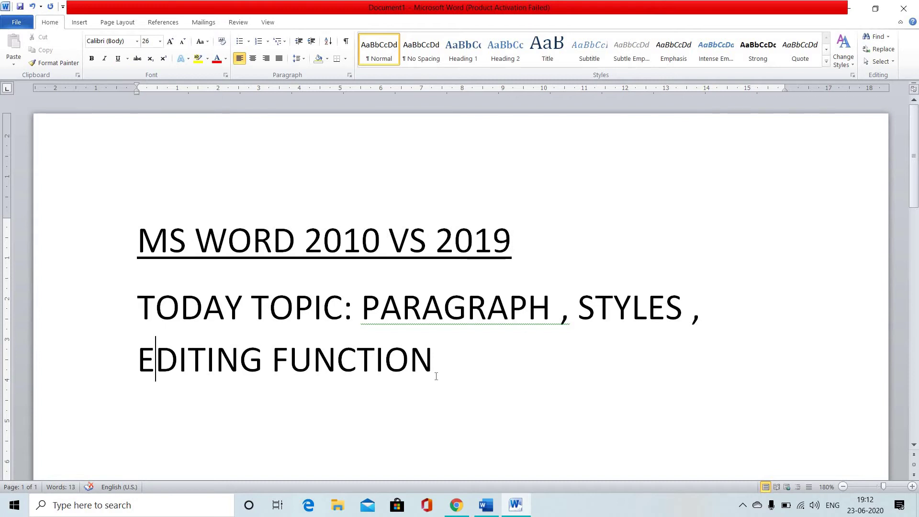
pyautogui.press('End')
pyautogui.press('Return')
pyautogui.write('VHFG')
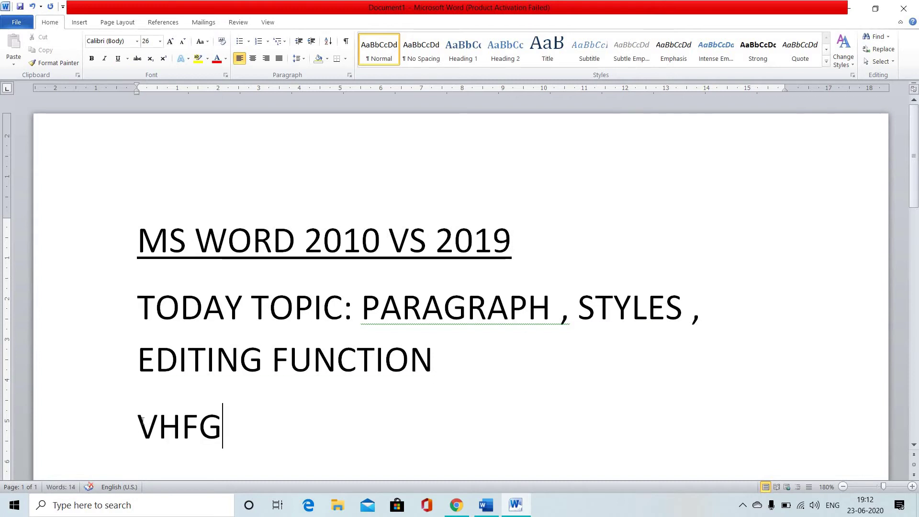
# Increase the indent of the "VHFG" paragraph by one level and decrease it again
pyautogui.click(139, 420)
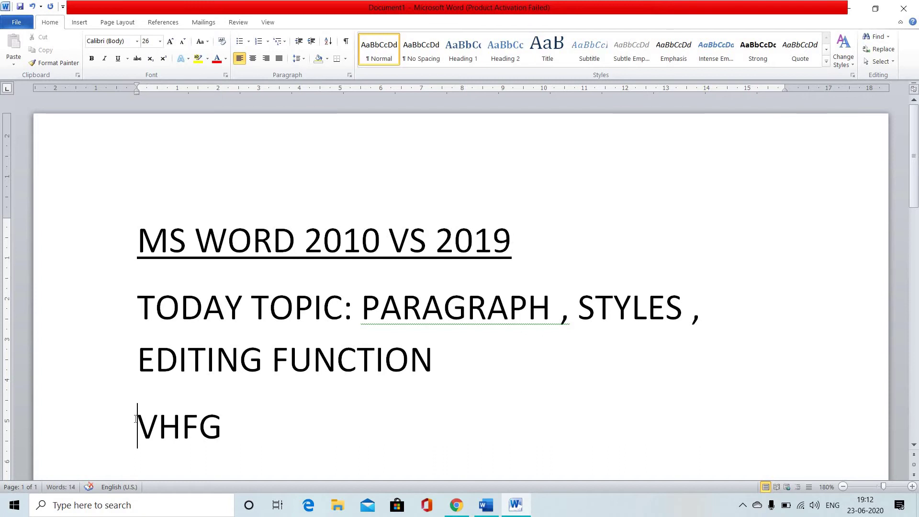
pyautogui.click(311, 41)
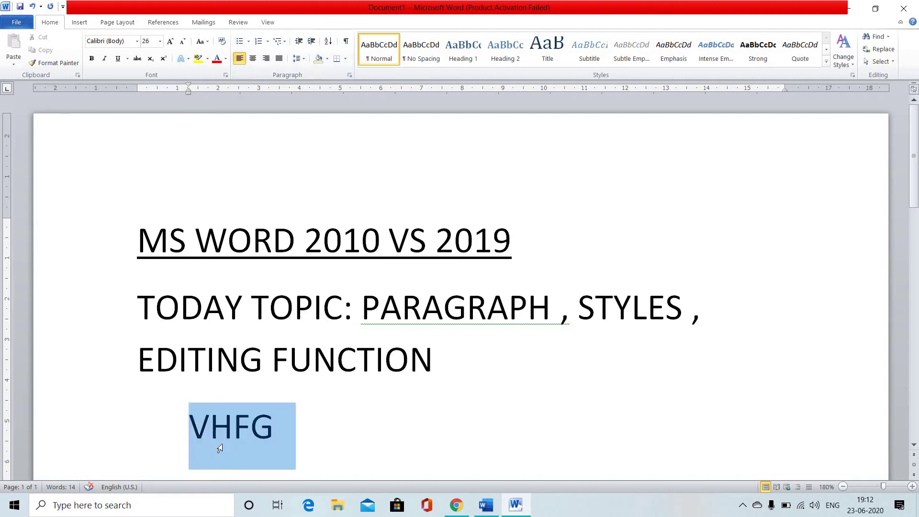
pyautogui.tripleClick(194, 443)
pyautogui.click(190, 429)
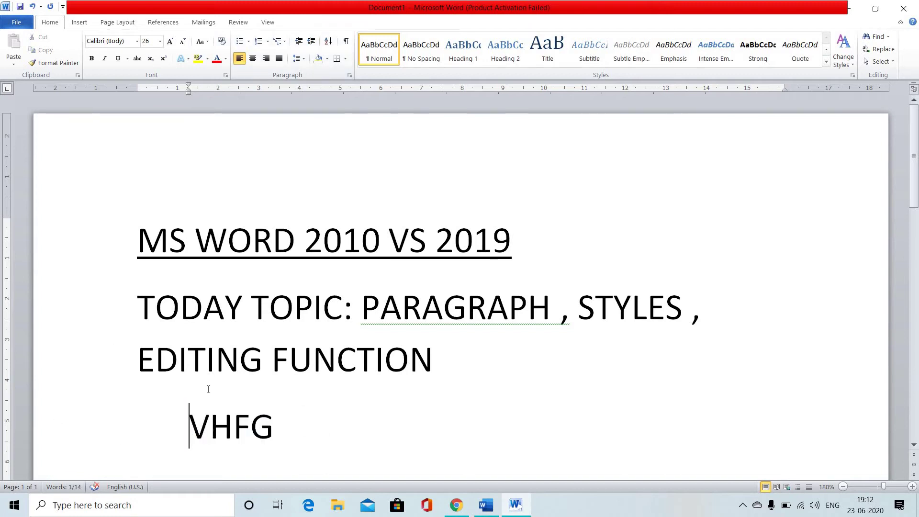
pyautogui.click(299, 42)
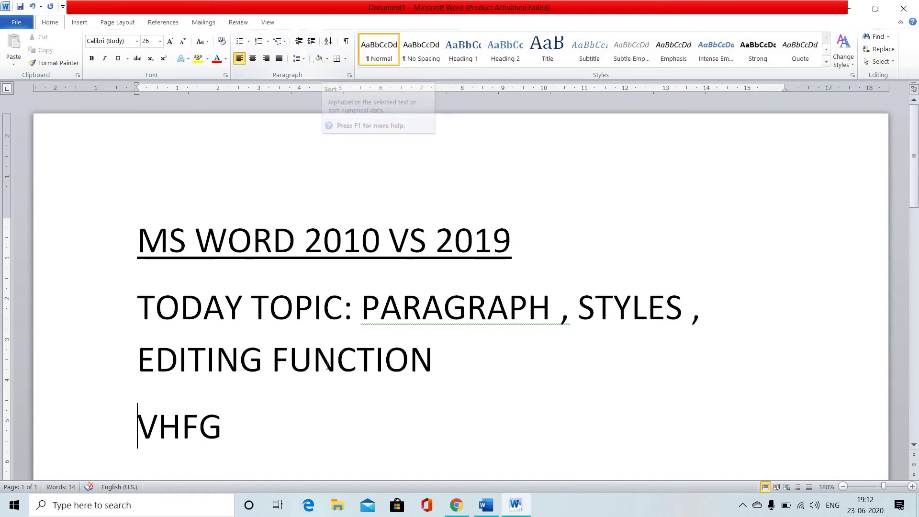
# Show and hide the formatting marks in the Word 2010 and Word 2019 documents to compare them
pyautogui.click(347, 44)
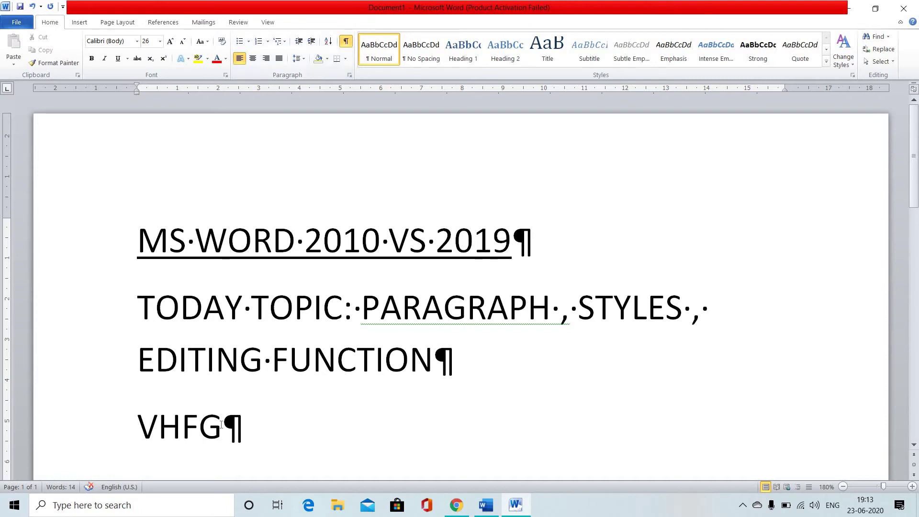
pyautogui.click(347, 45)
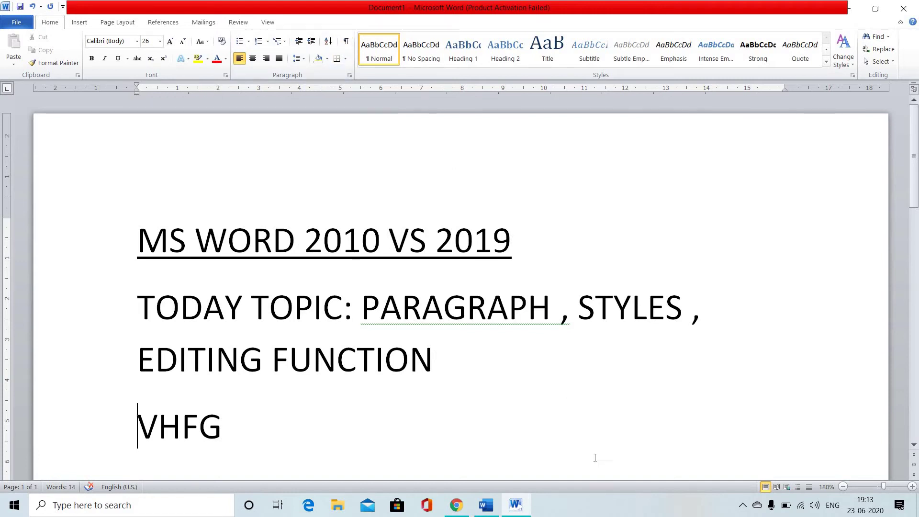
pyautogui.click(486, 505)
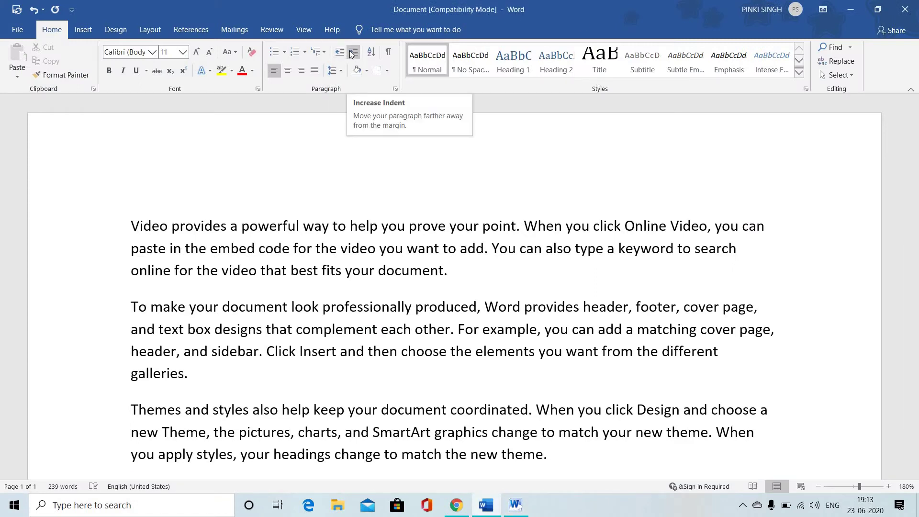
pyautogui.click(390, 50)
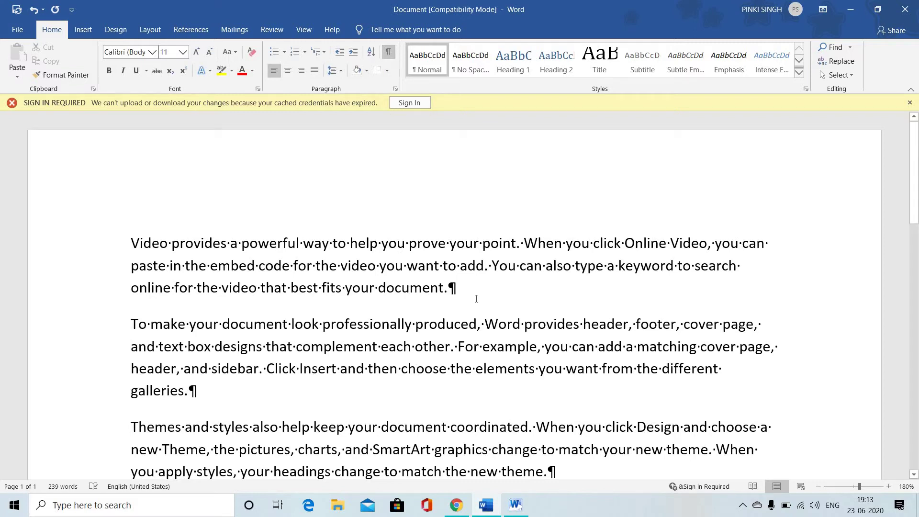
pyautogui.moveTo(522, 513)
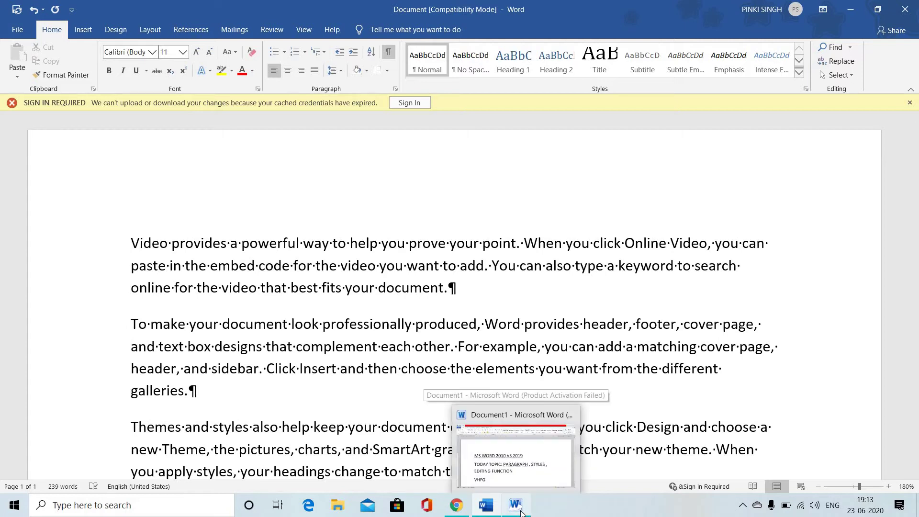
pyautogui.click(521, 512)
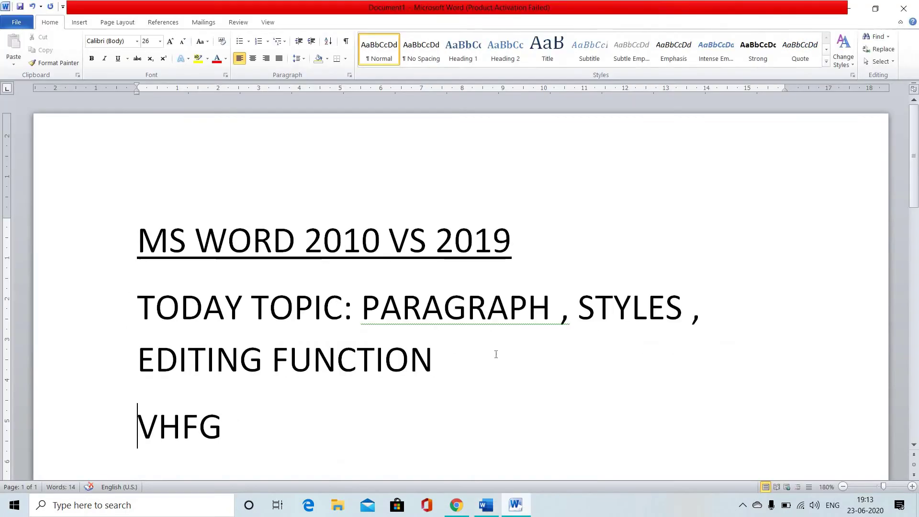
pyautogui.click(346, 42)
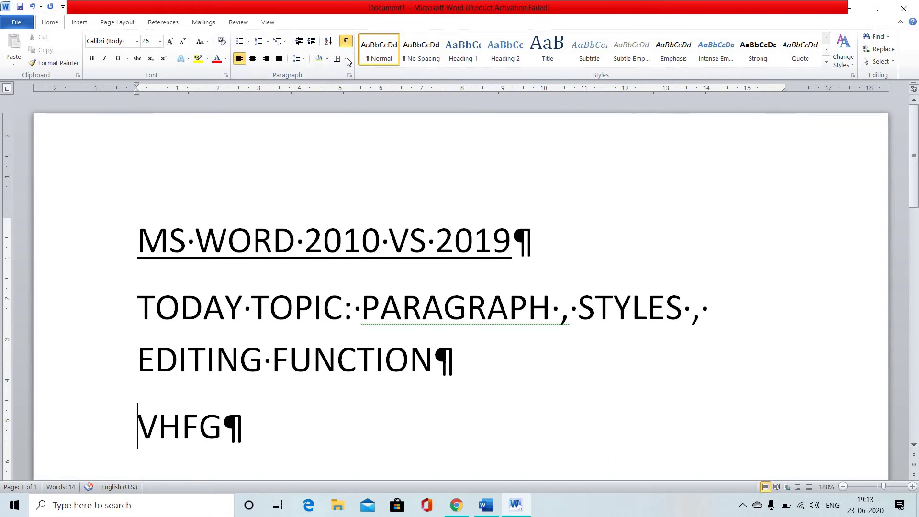
pyautogui.click(346, 42)
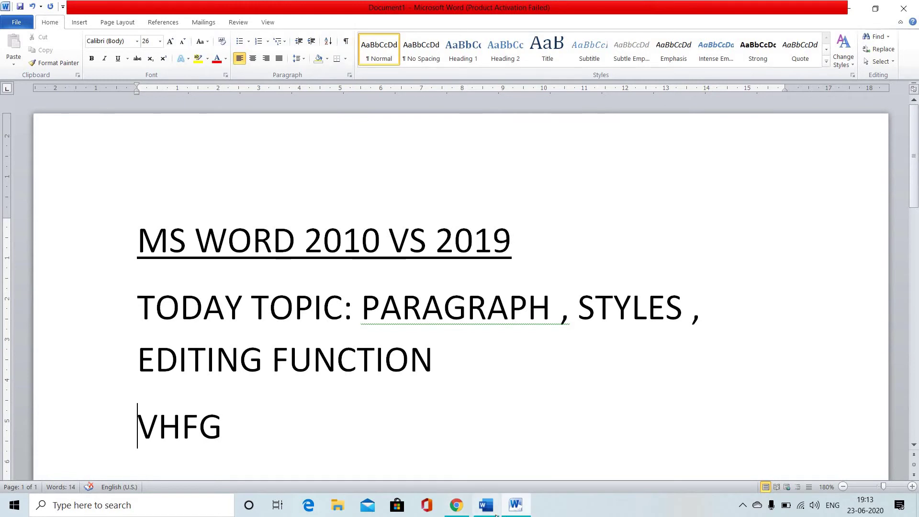
pyautogui.click(496, 515)
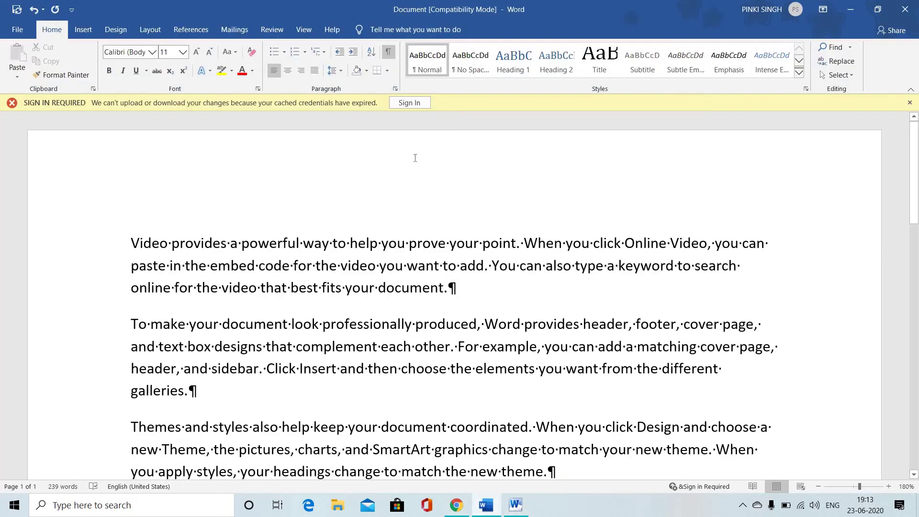
pyautogui.click(388, 53)
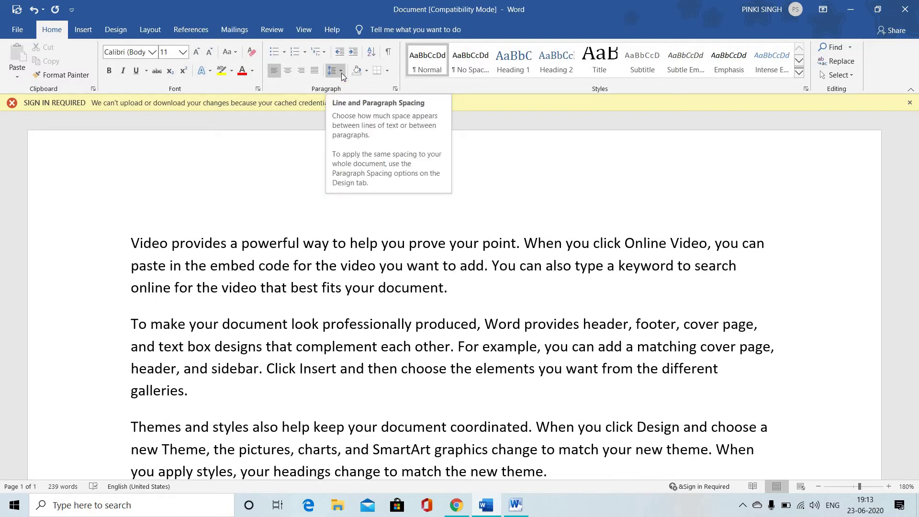
# Look through the line spacing and shading color choices in Word 2010 and return to the Word 2019 document
pyautogui.click(516, 505)
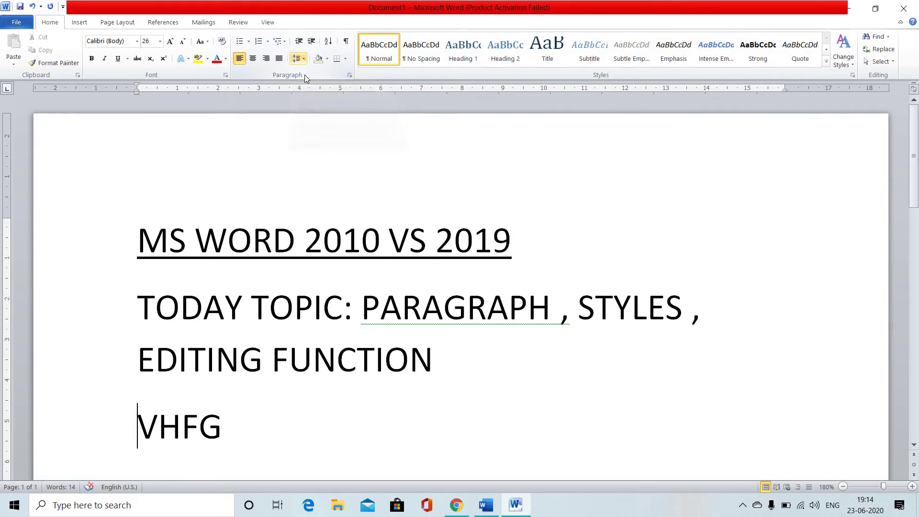
pyautogui.click(305, 58)
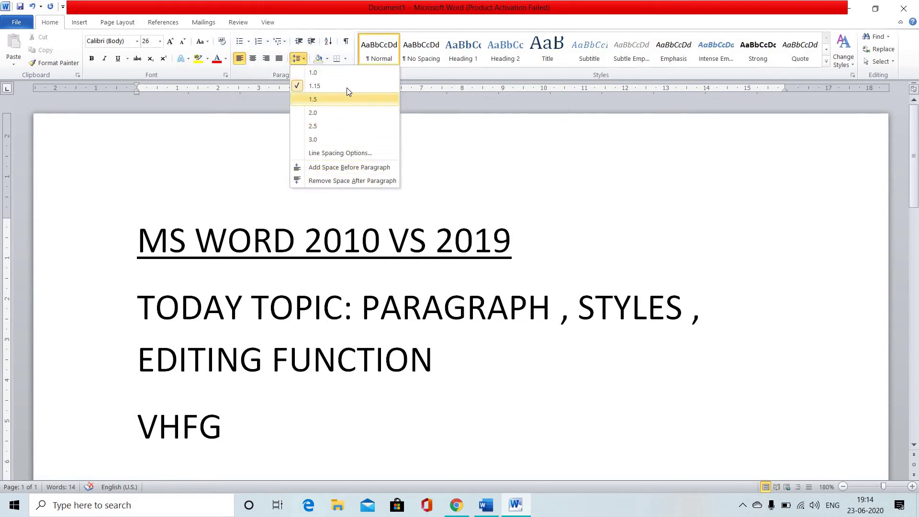
pyautogui.click(328, 78)
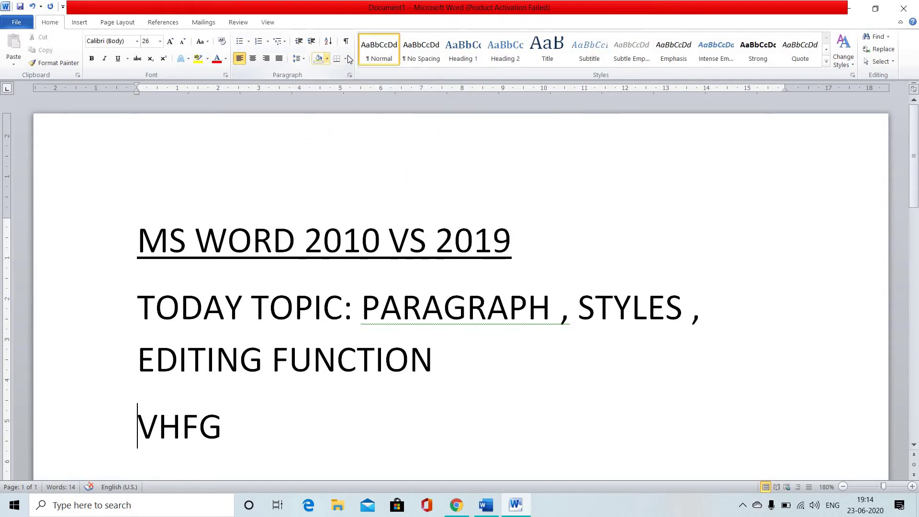
pyautogui.click(327, 58)
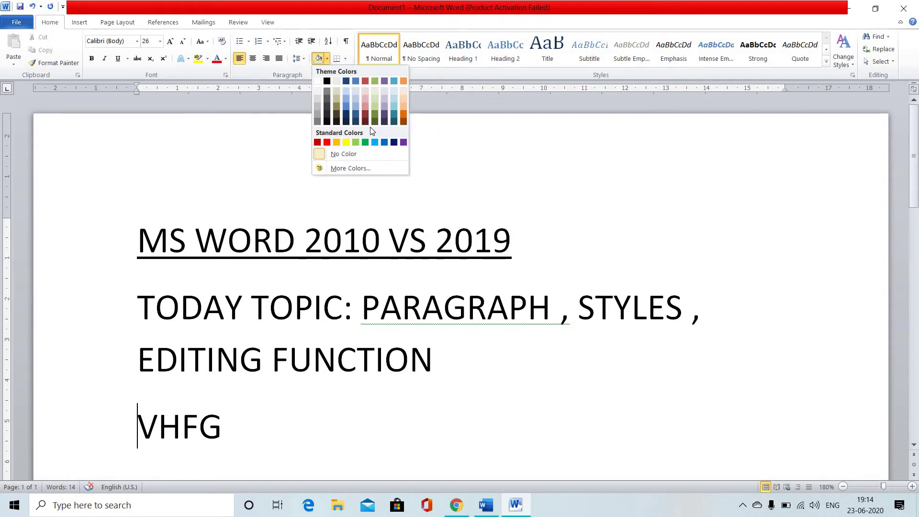
pyautogui.click(610, 173)
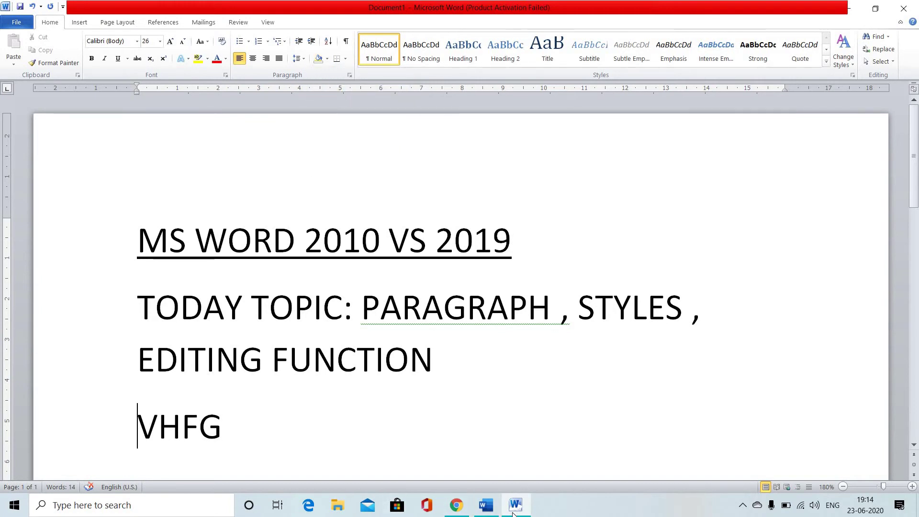
pyautogui.click(486, 505)
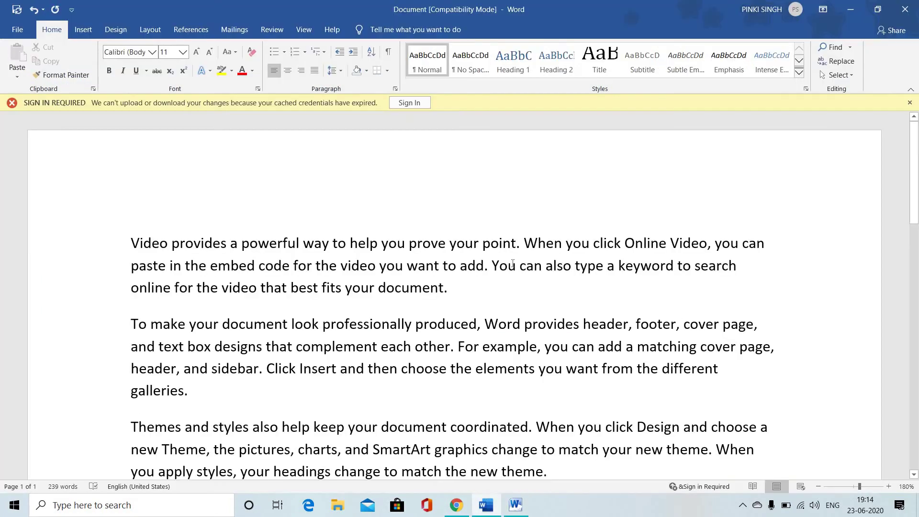
# Look through the line spacing, shading color and border choices in the Word 2019 document
pyautogui.click(343, 72)
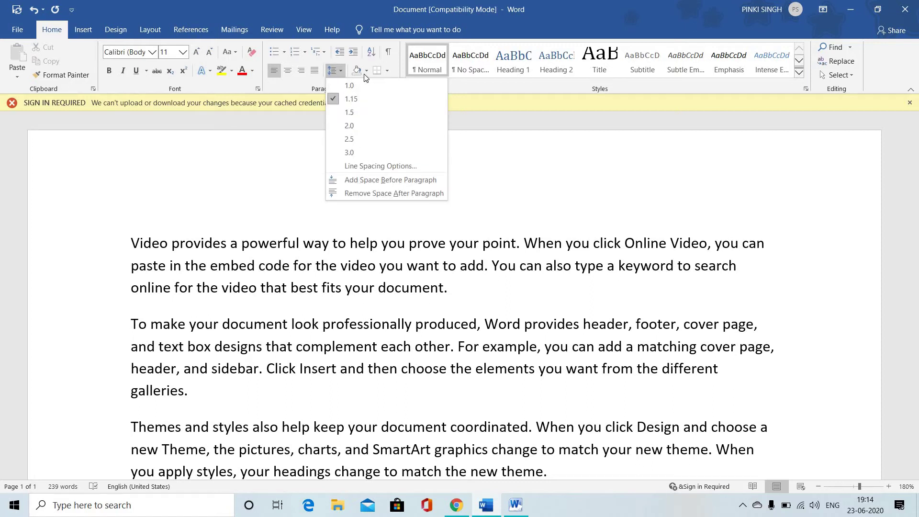
pyautogui.click(367, 70)
pyautogui.click(366, 70)
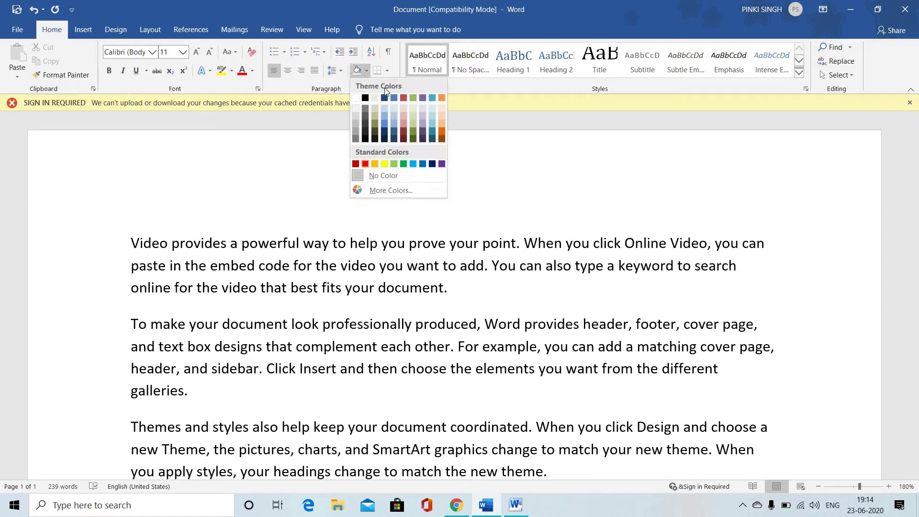
pyautogui.click(388, 72)
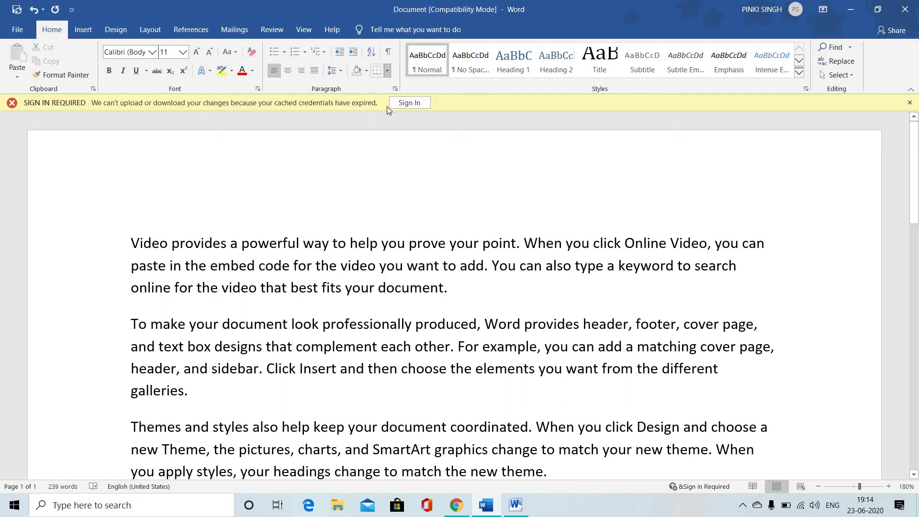
pyautogui.click(367, 93)
# Shade the first paragraph, beginning "Video provides a powerful way", with the dark red theme color
pyautogui.moveTo(218, 246); pyautogui.dragTo(455, 304)
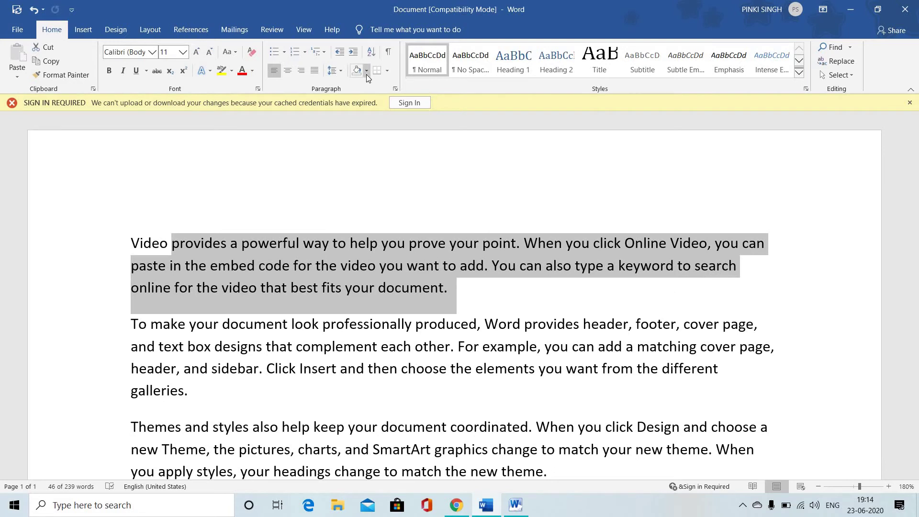
pyautogui.click(367, 72)
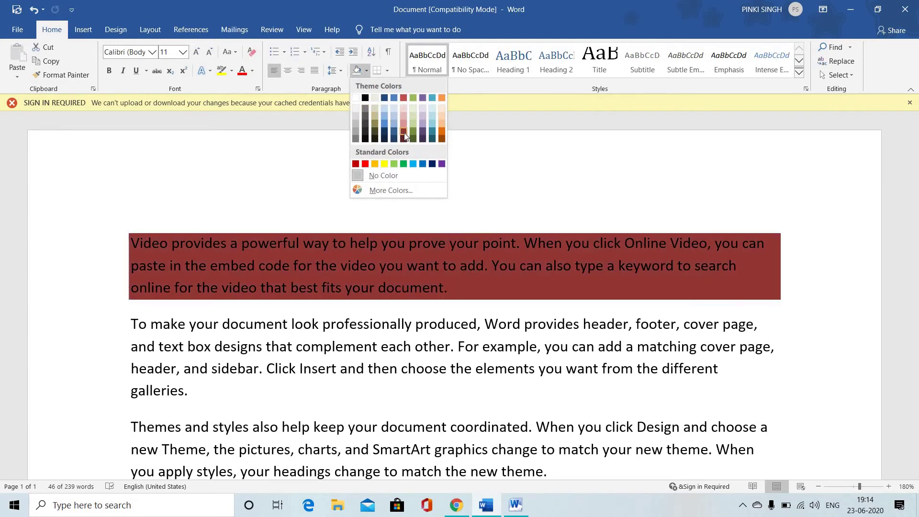
# Switch to the Word 2010 document and shade the "VHFG" paragraph with a light olive green theme color
pyautogui.click(516, 506)
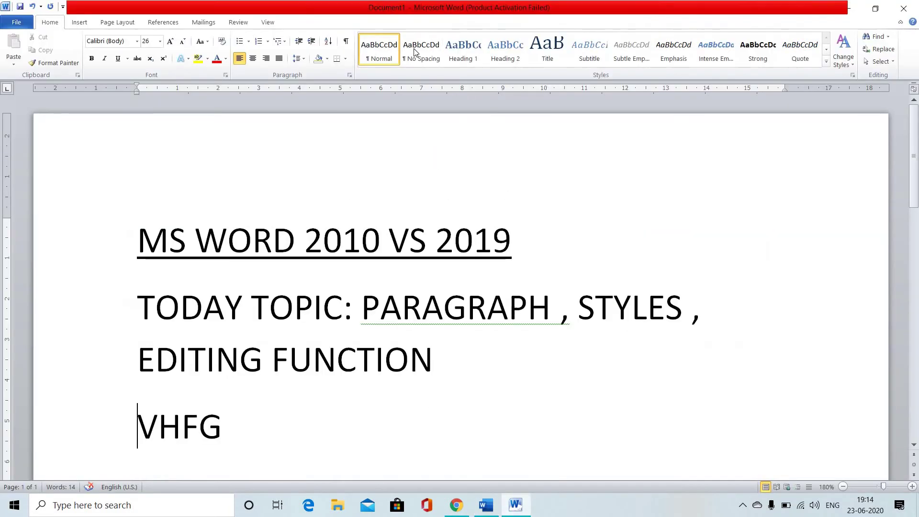
pyautogui.click(138, 426)
pyautogui.moveTo(137, 426); pyautogui.dragTo(281, 433)
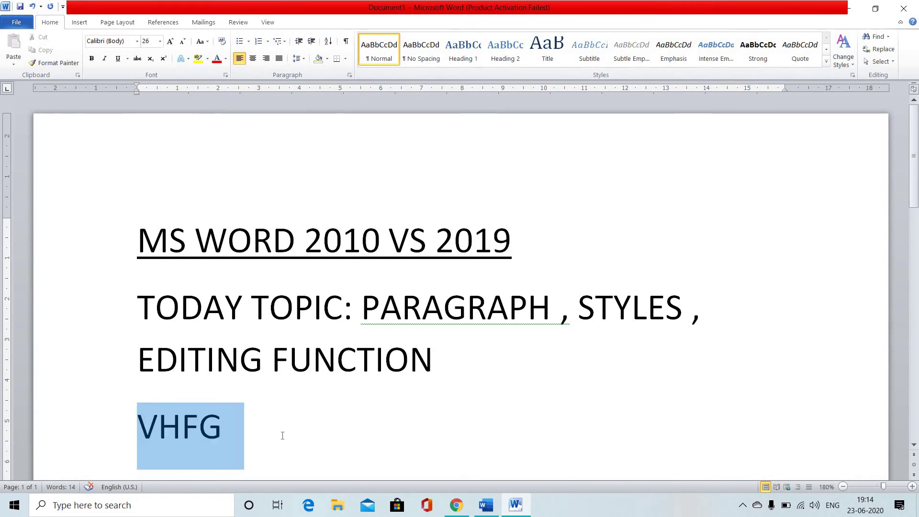
pyautogui.click(327, 59)
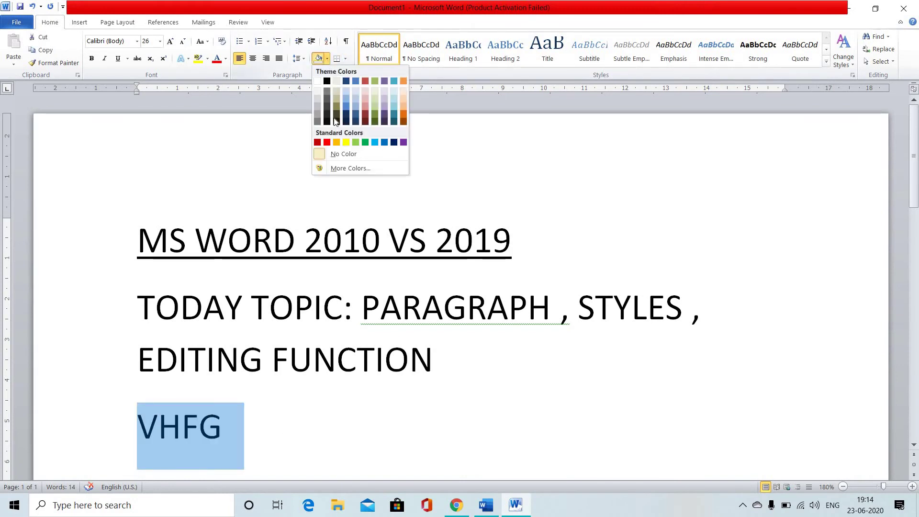
pyautogui.click(377, 104)
pyautogui.click(474, 360)
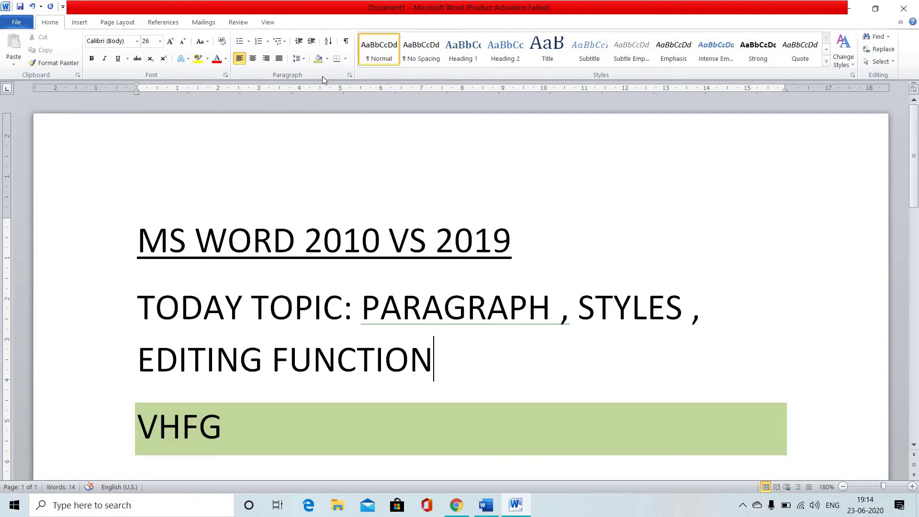
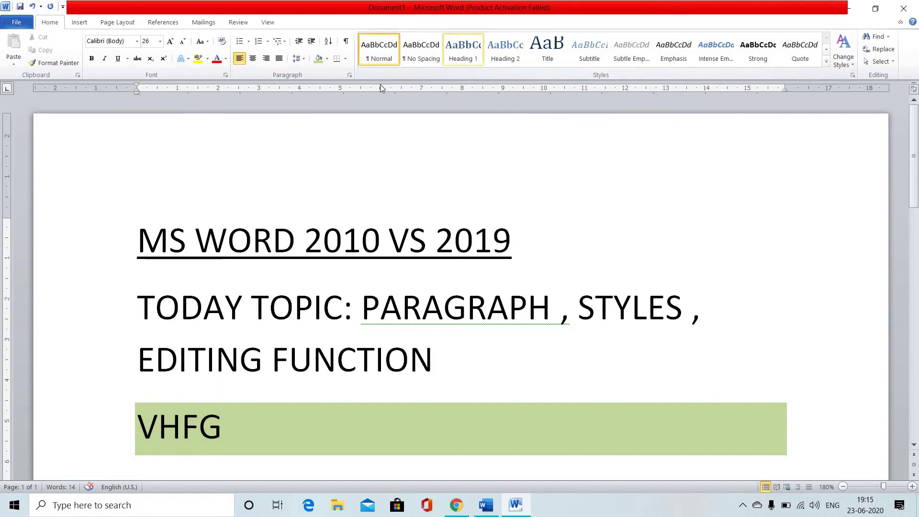
# Look over the indents and spacing and the line and page break settings in the Paragraph dialog, leaving them as they are
pyautogui.click(350, 75)
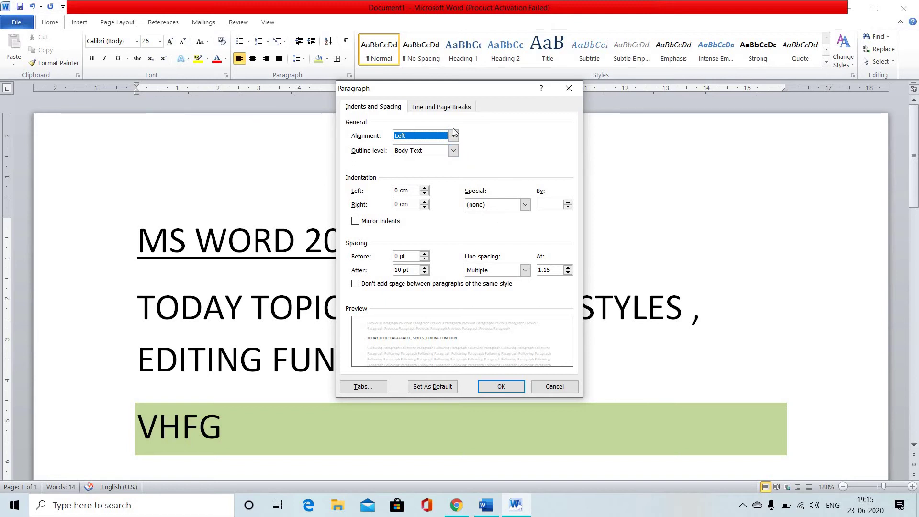
pyautogui.click(454, 106)
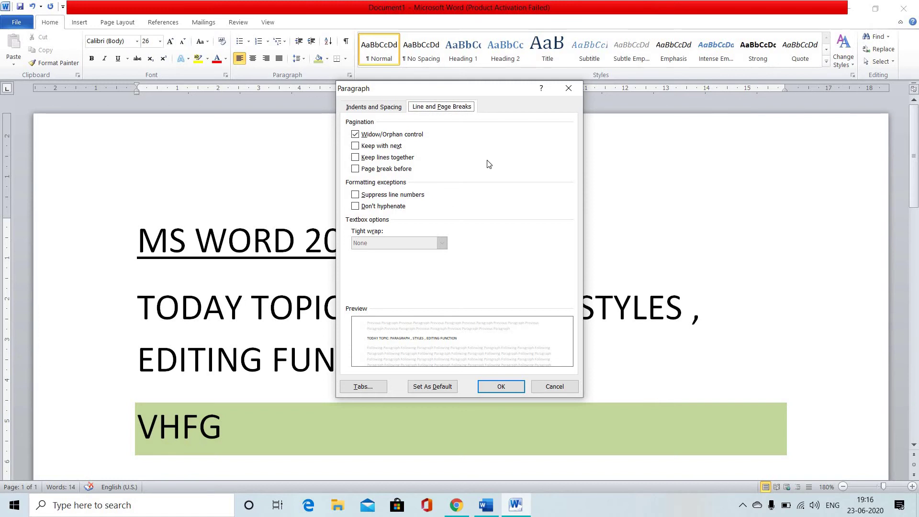
pyautogui.click(569, 88)
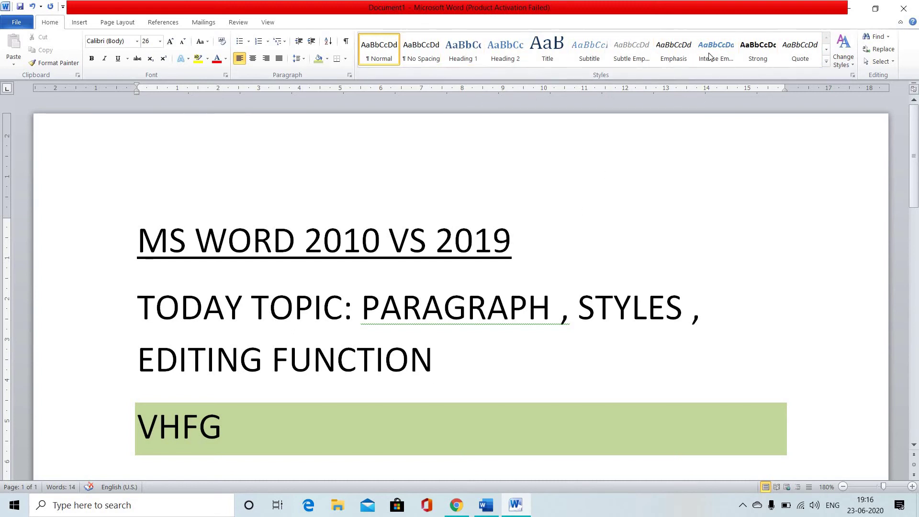
# Apply the Heading 2 style to the "TODAY TOPIC" paragraph and look over the full style gallery again
pyautogui.click(826, 62)
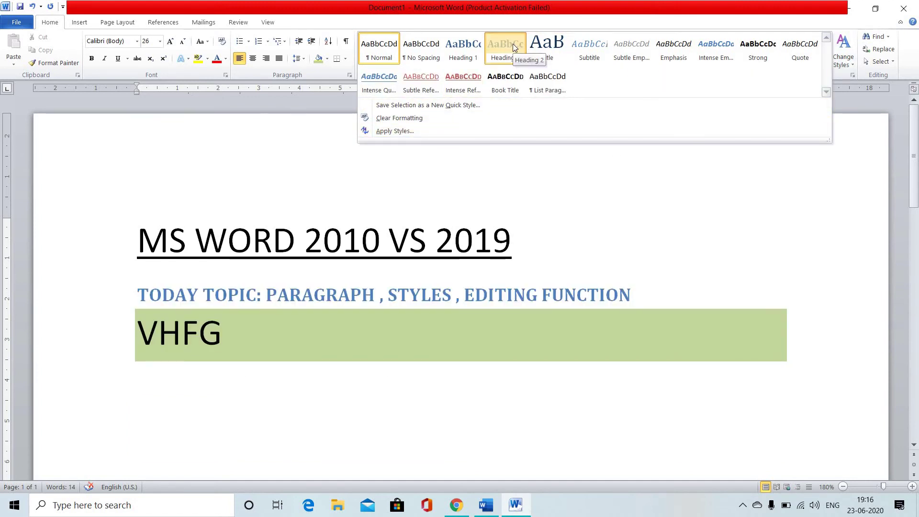
pyautogui.click(514, 45)
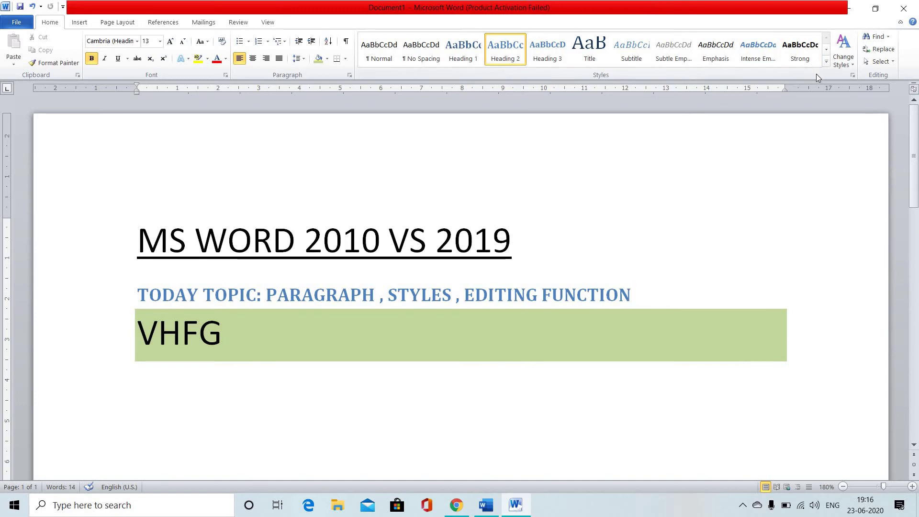
pyautogui.click(829, 60)
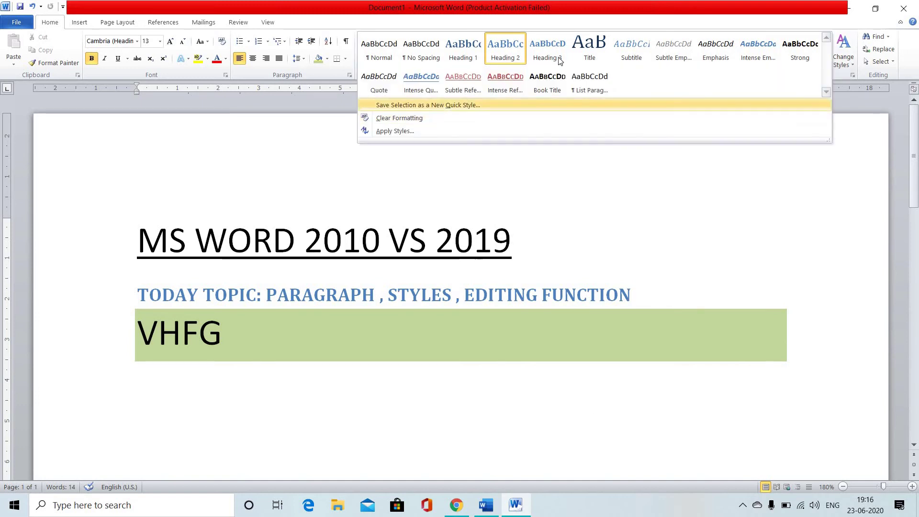
pyautogui.click(728, 229)
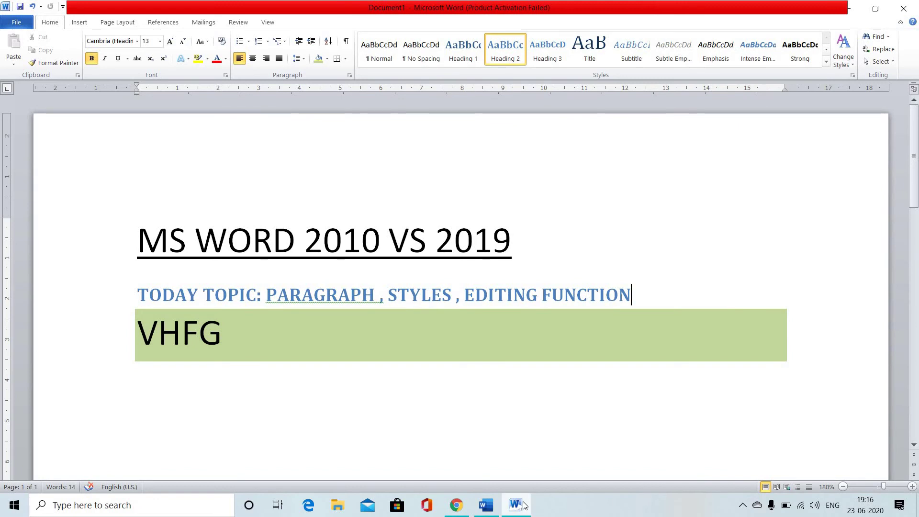
# Switch to the Word 2019 document, view its full style gallery and apply Heading 2 to the paragraph beginning "To make your document look"
pyautogui.click(491, 510)
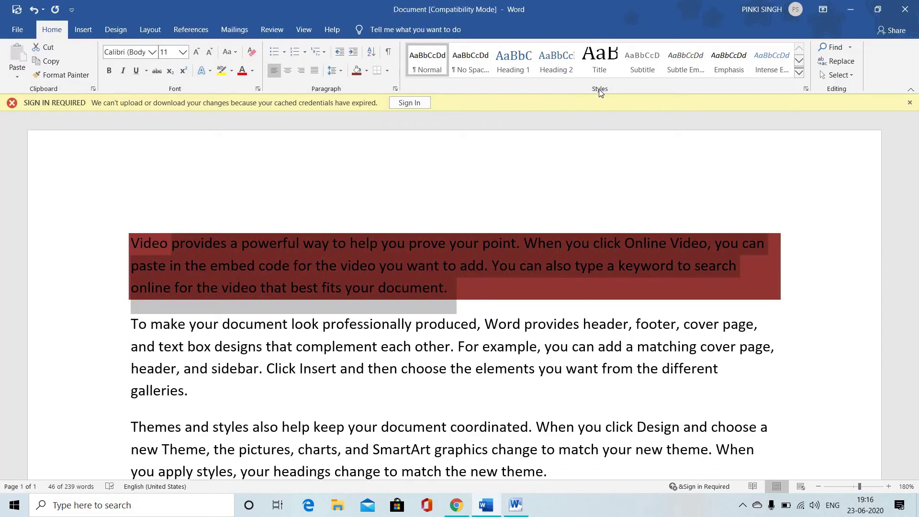
pyautogui.click(800, 72)
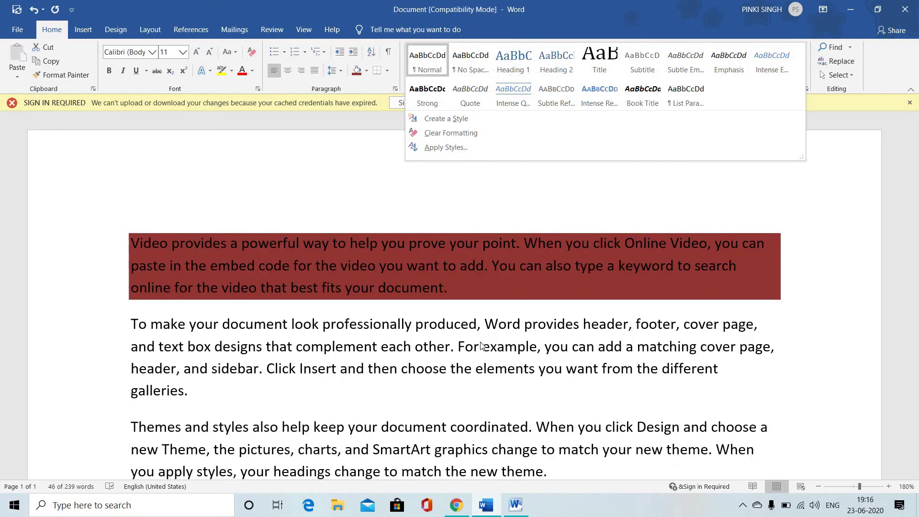
pyautogui.press('Escape')
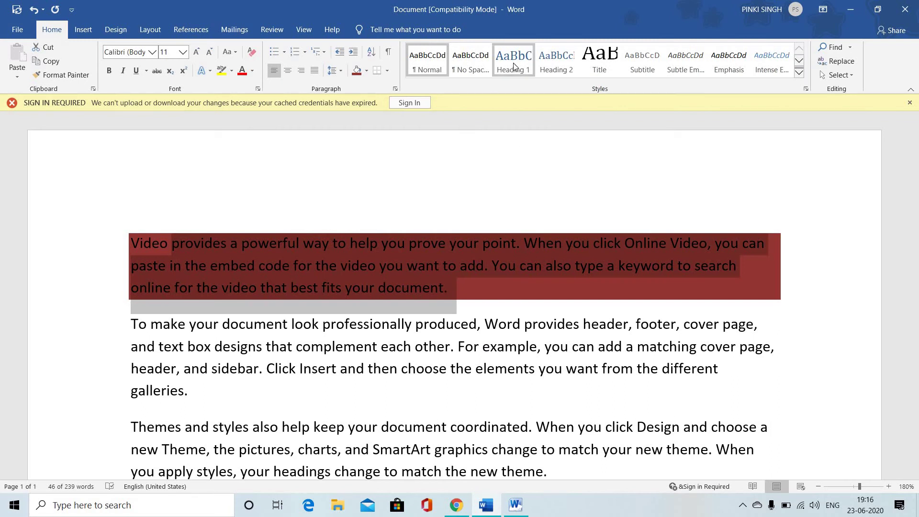
pyautogui.click(296, 369)
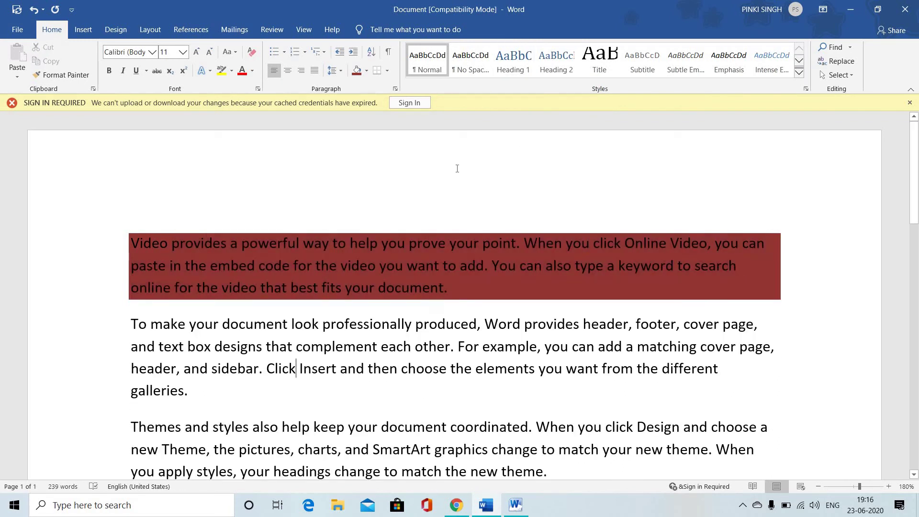
pyautogui.click(513, 60)
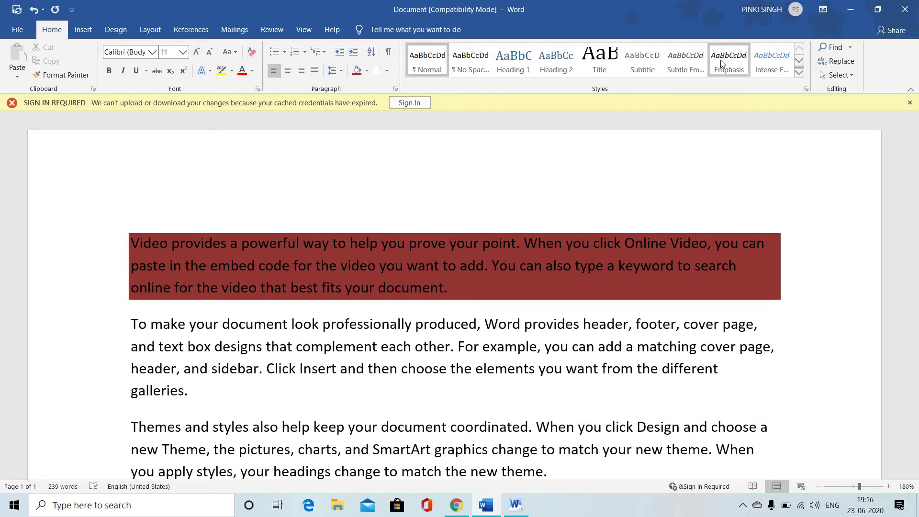
pyautogui.click(556, 68)
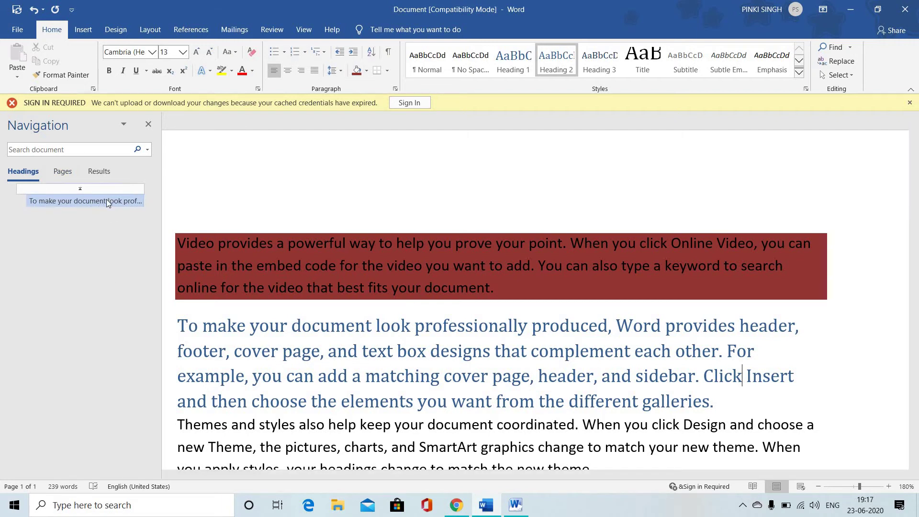
# Dismiss the sign-in notice and look through the Headings, Pages and Results views of the Navigation pane, jumping to the document's beginning
pyautogui.click(125, 124)
pyautogui.click(105, 227)
pyautogui.click(911, 103)
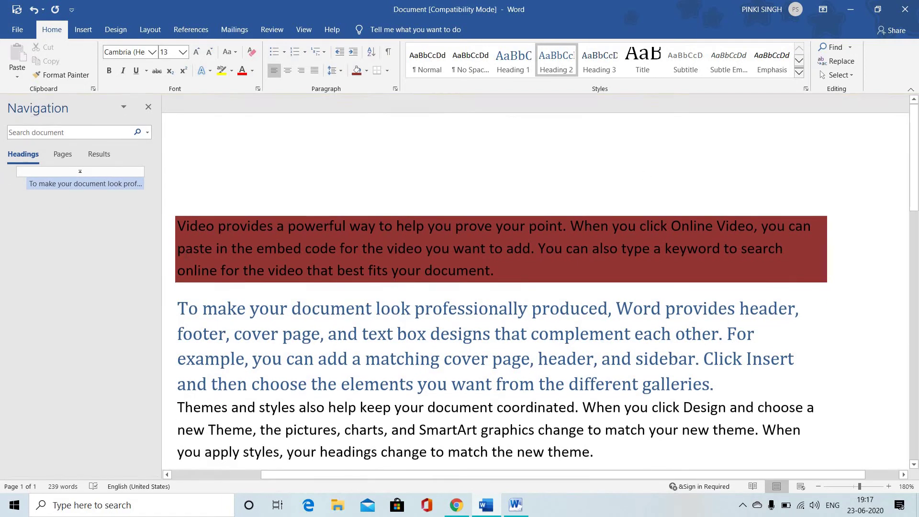
pyautogui.click(62, 154)
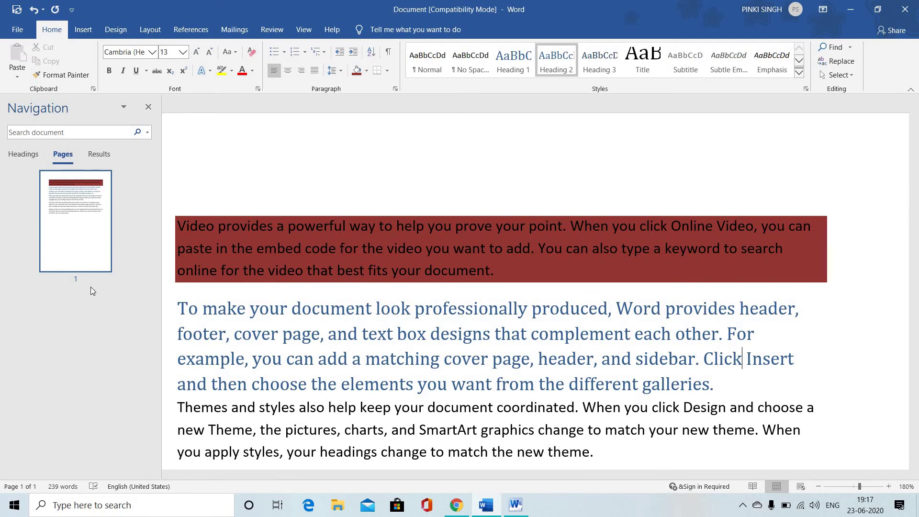
pyautogui.click(96, 156)
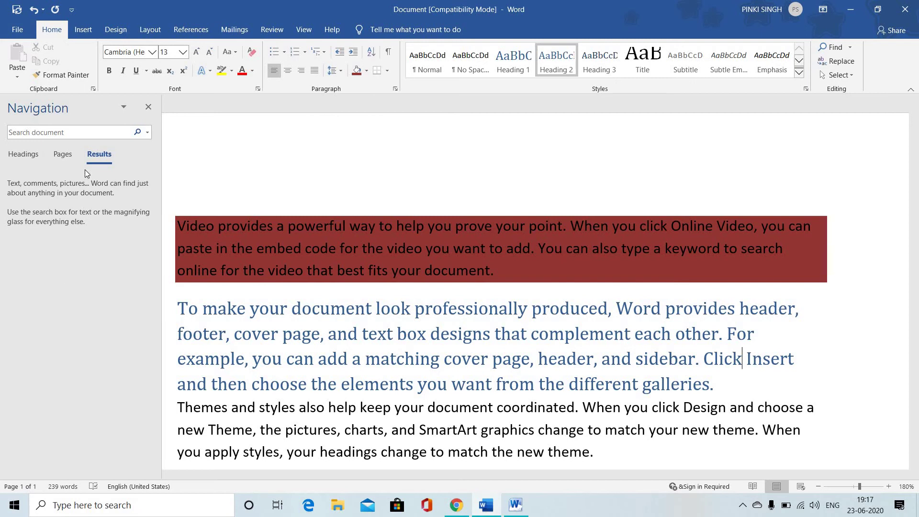
pyautogui.click(65, 156)
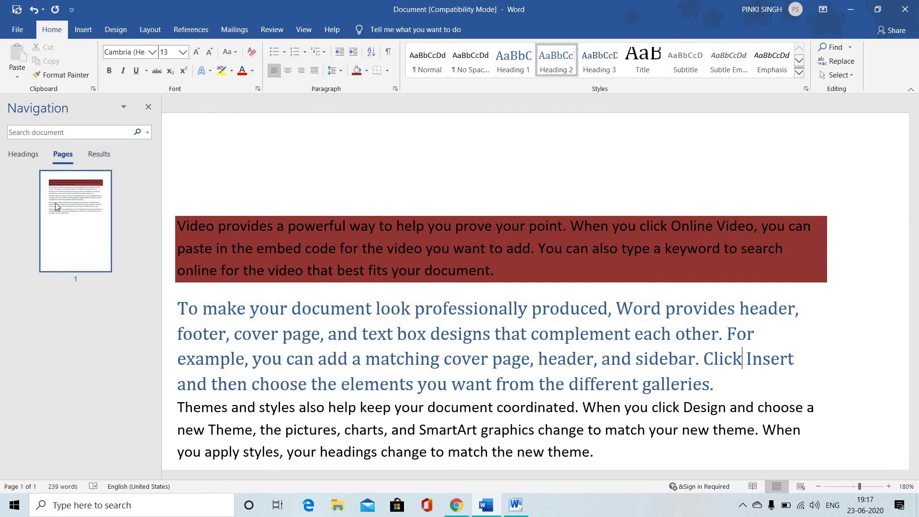
pyautogui.click(23, 156)
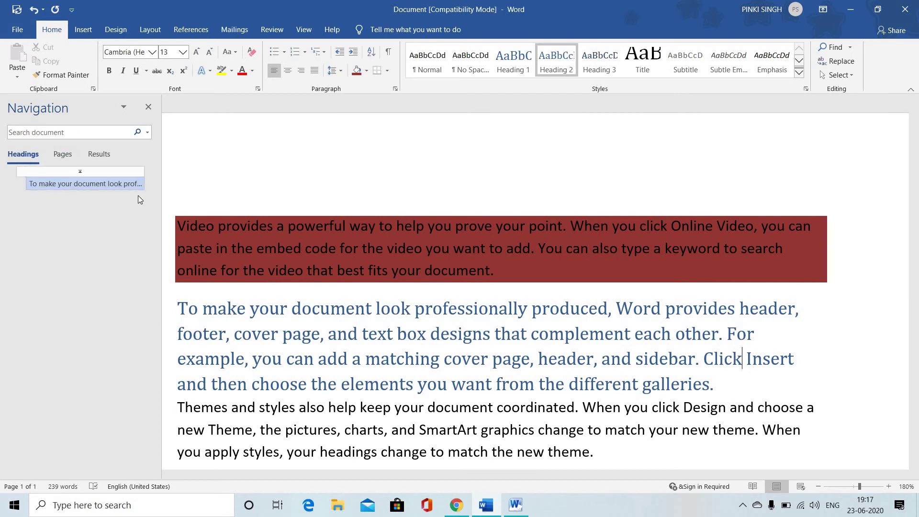
pyautogui.click(82, 175)
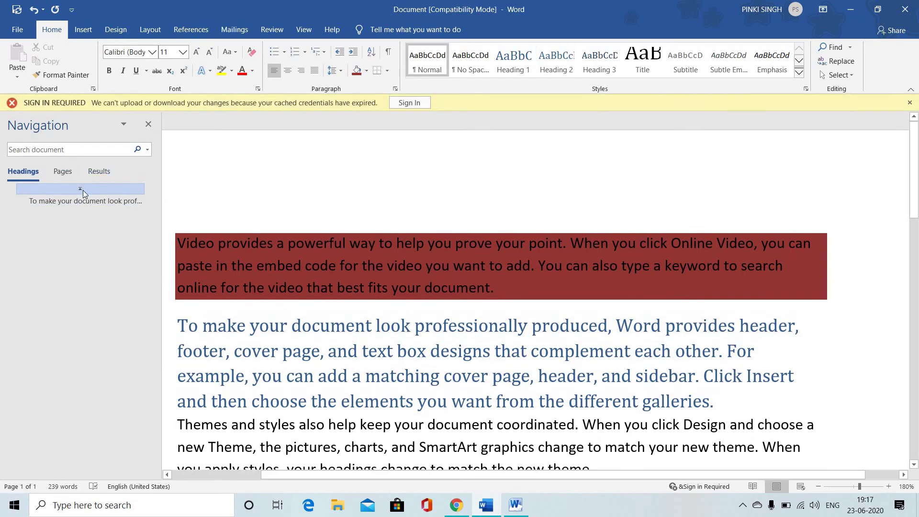
pyautogui.click(60, 171)
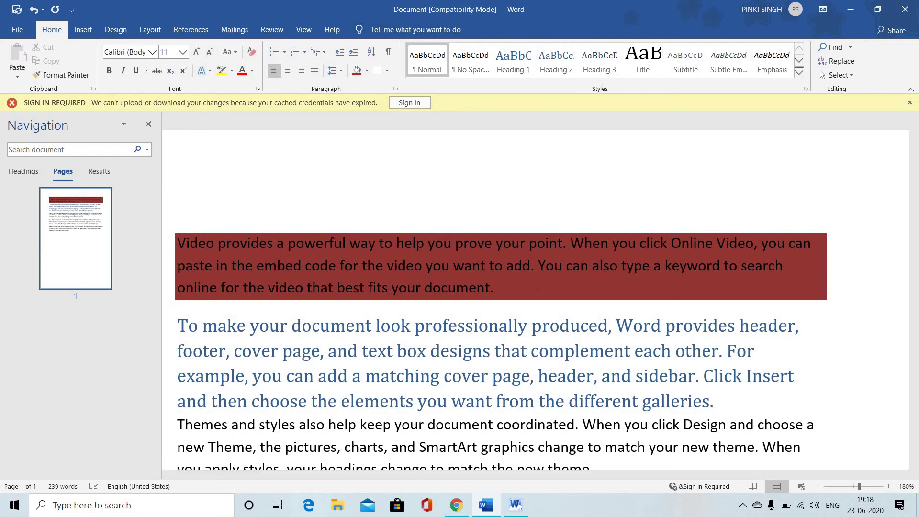
# Switch to the Word 2010 document and look over the style sets, theme colors and theme fonts for changing styles, applying none
pyautogui.click(525, 511)
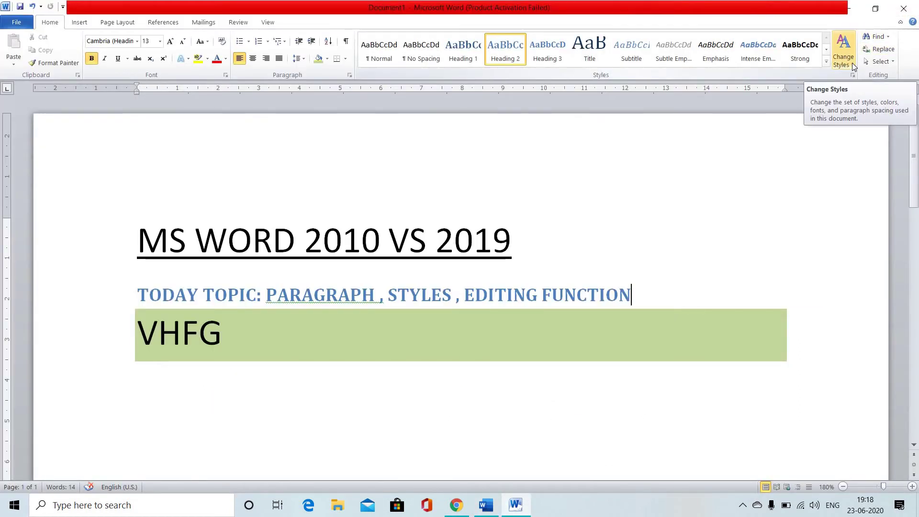
pyautogui.click(852, 67)
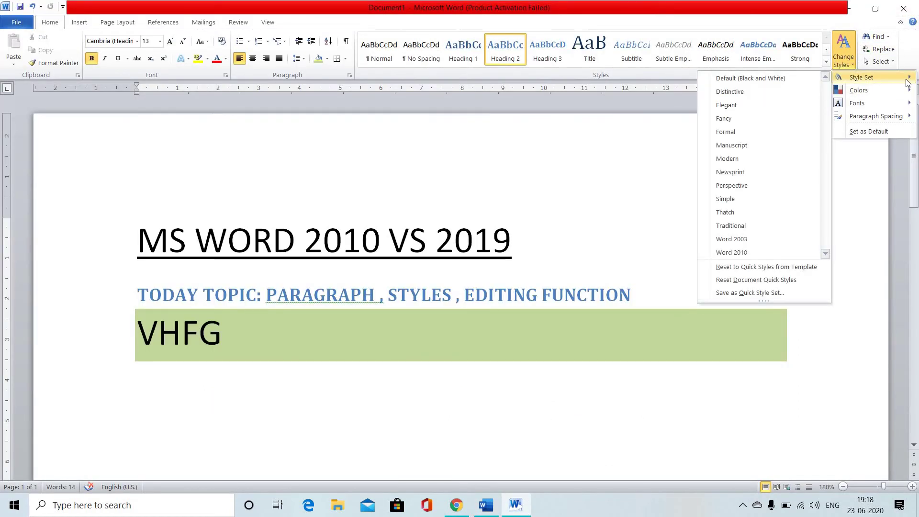
pyautogui.moveTo(912, 92)
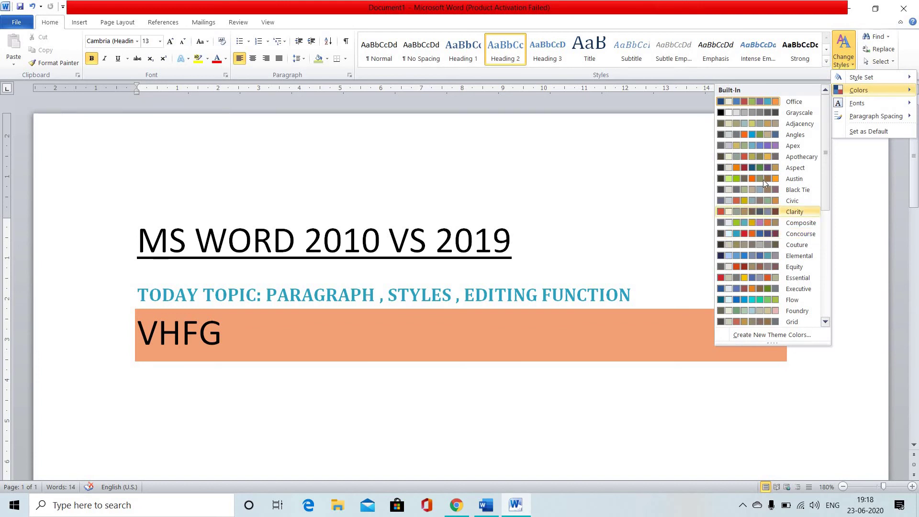
pyautogui.click(764, 322)
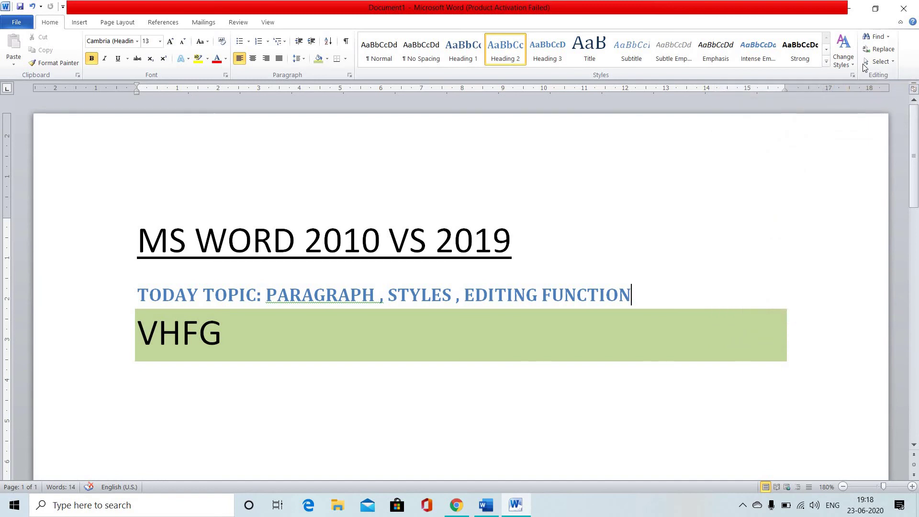
pyautogui.click(844, 57)
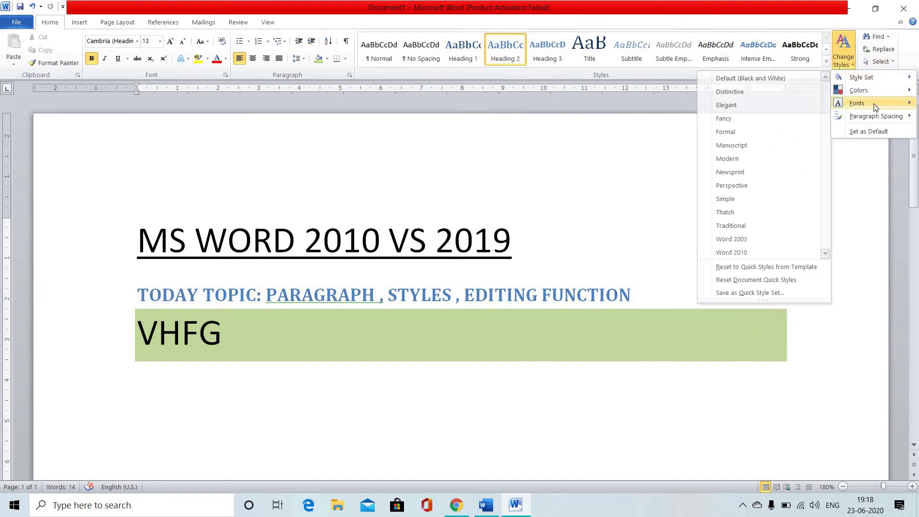
pyautogui.moveTo(875, 104)
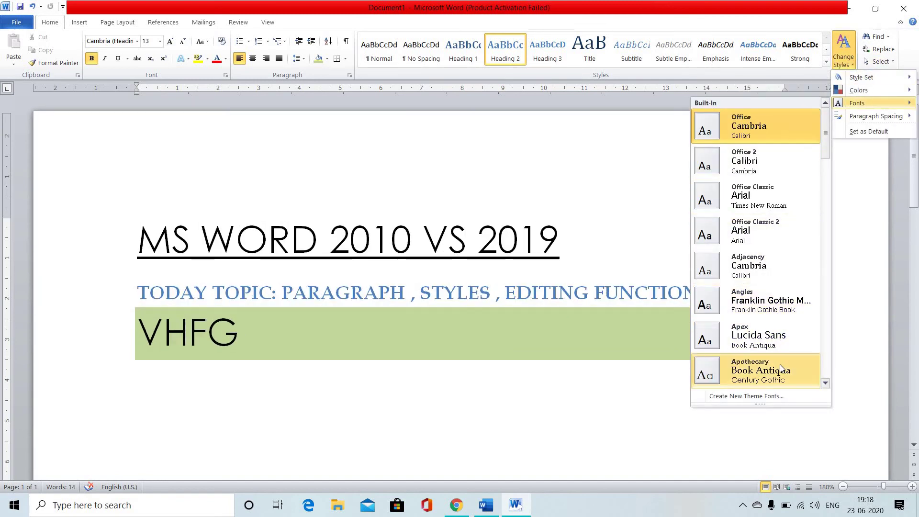
pyautogui.press('Escape')
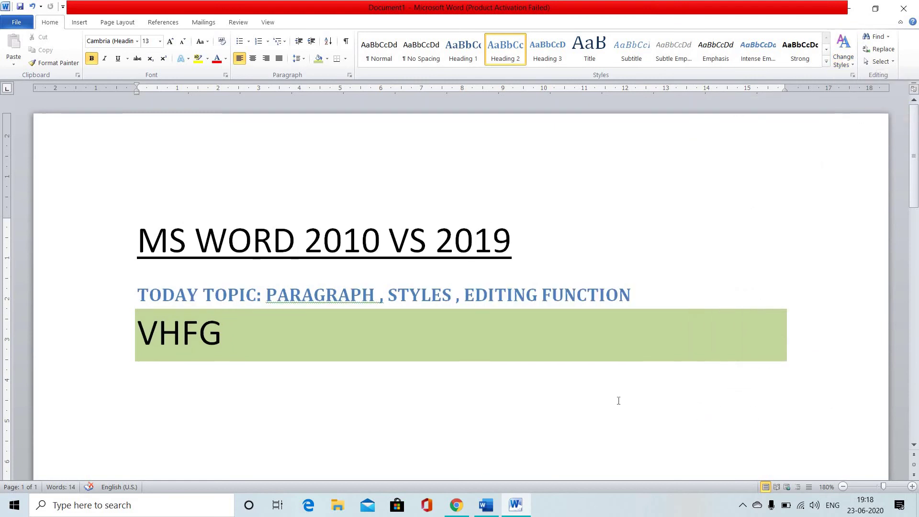
# Switch to the Word 2019 document and look over its full style gallery and style commands without applying any
pyautogui.hotkey('alt', 'Tab')
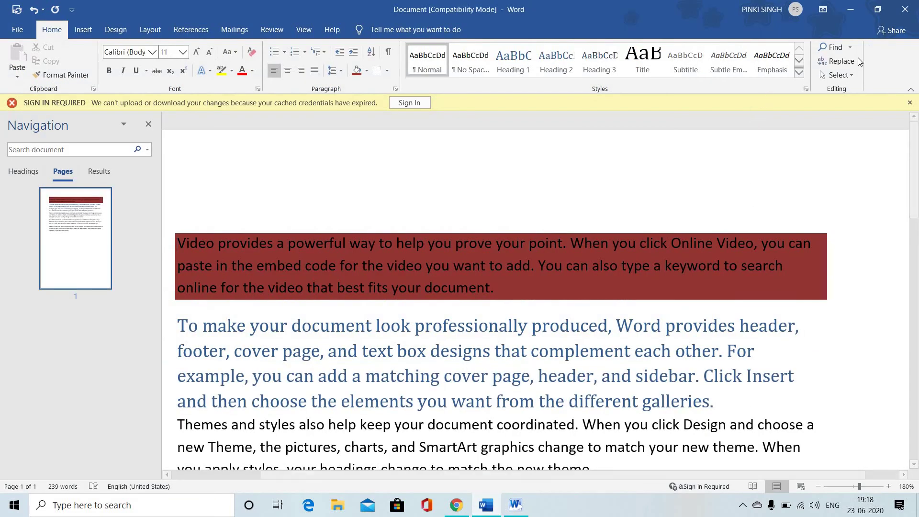
pyautogui.click(801, 75)
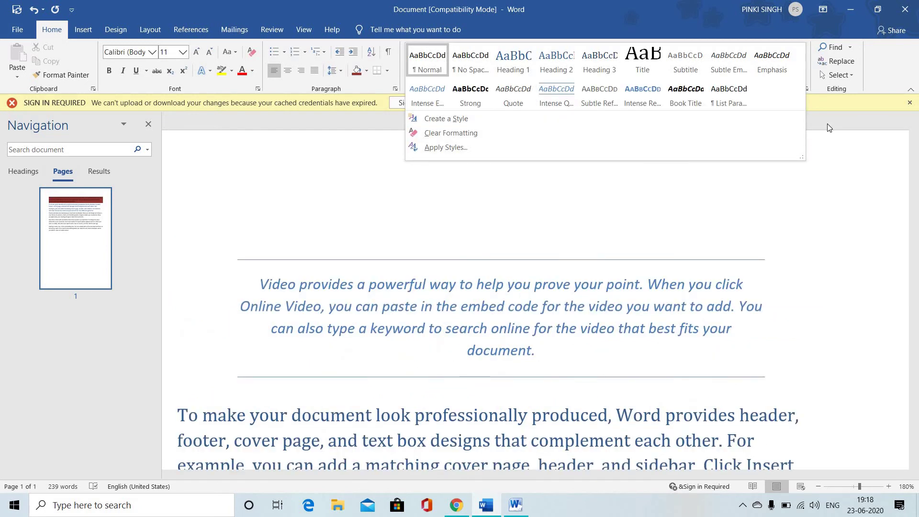
pyautogui.click(800, 48)
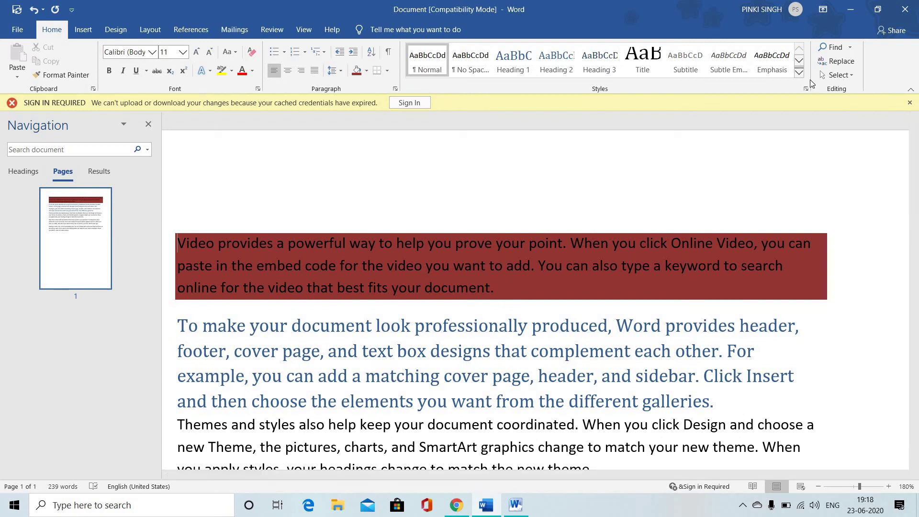
pyautogui.click(800, 73)
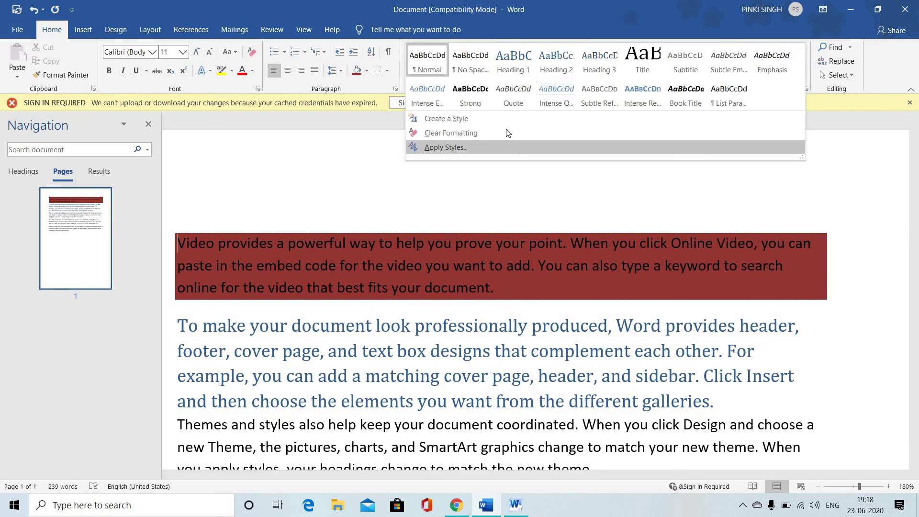
pyautogui.click(621, 103)
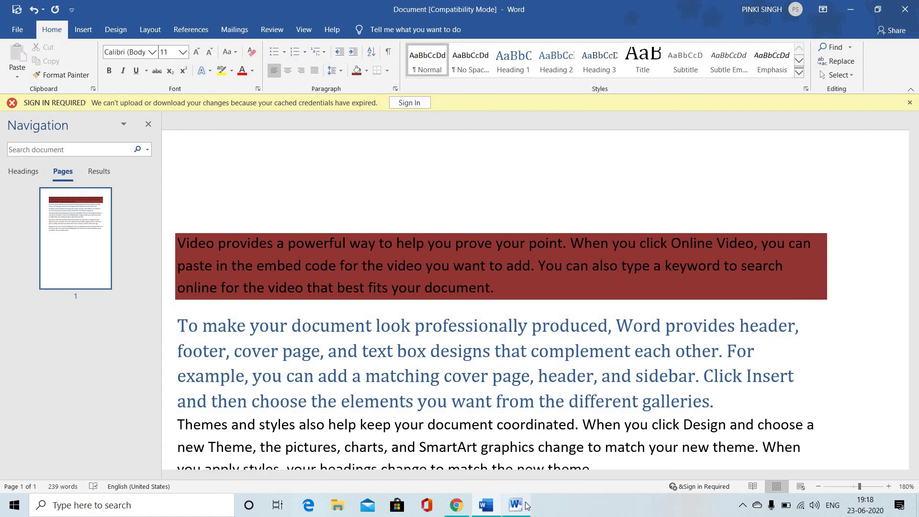
# Return to the Word 2010 document, look over its Find and Select options, and open the Selection and Visibility pane
pyautogui.hotkey('alt', 'Tab')
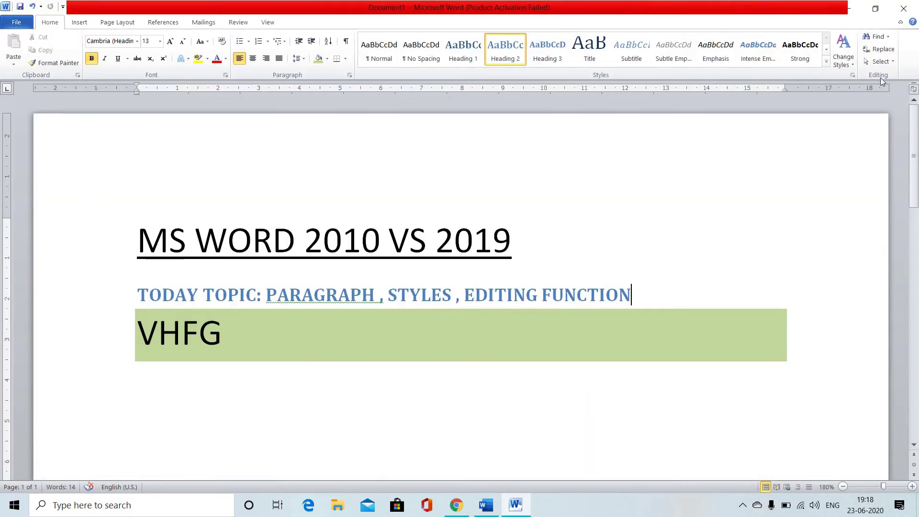
pyautogui.click(889, 38)
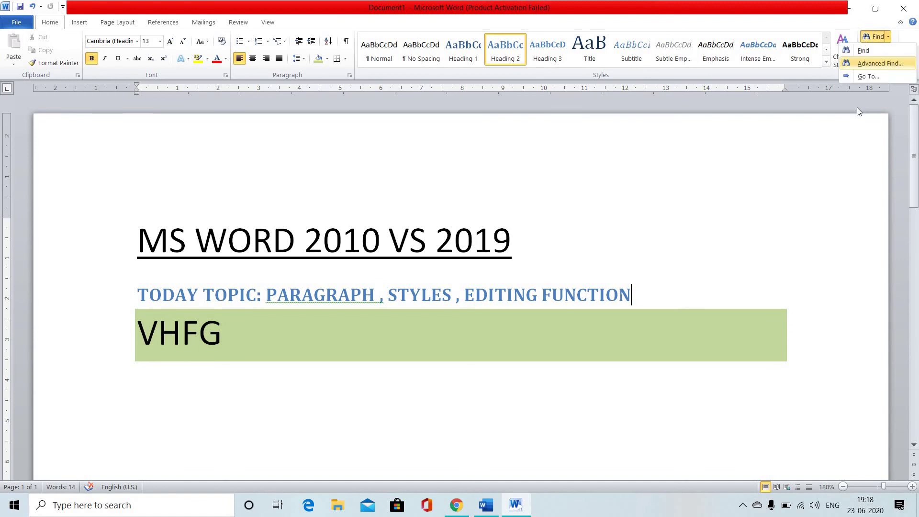
pyautogui.click(883, 77)
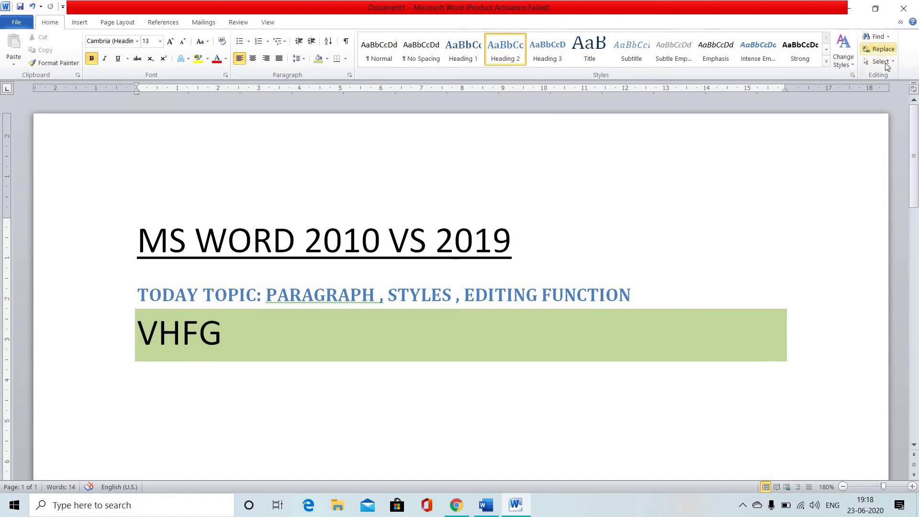
pyautogui.click(883, 61)
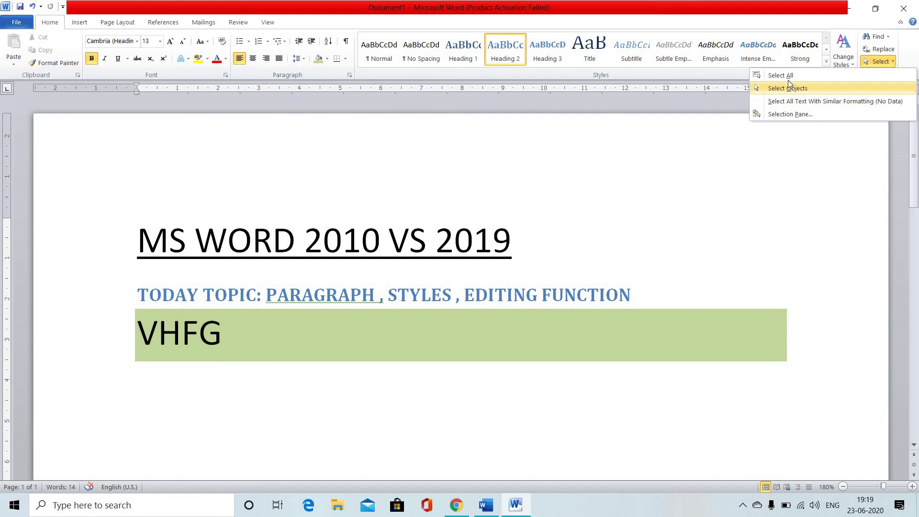
pyautogui.click(791, 114)
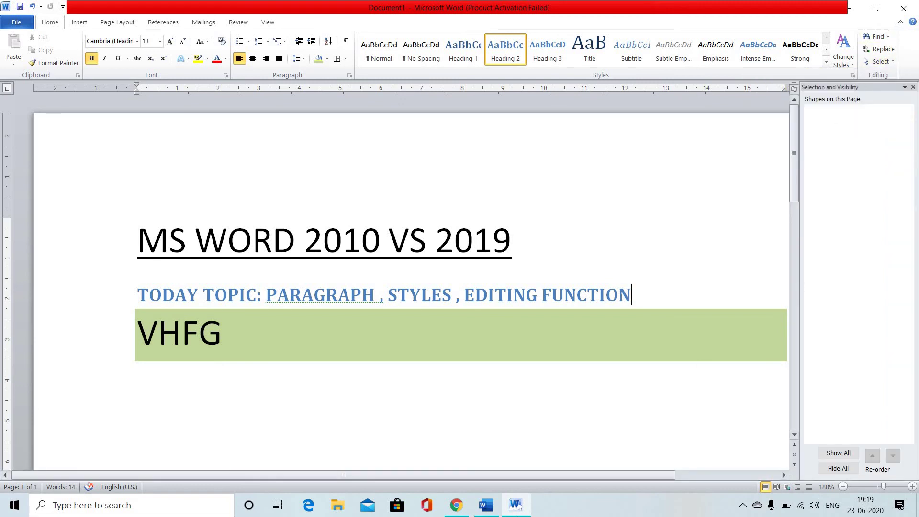
# Switch to the Word 2019 document and view the Advanced Find and Replace dialogs, closing each without searching
pyautogui.click(515, 510)
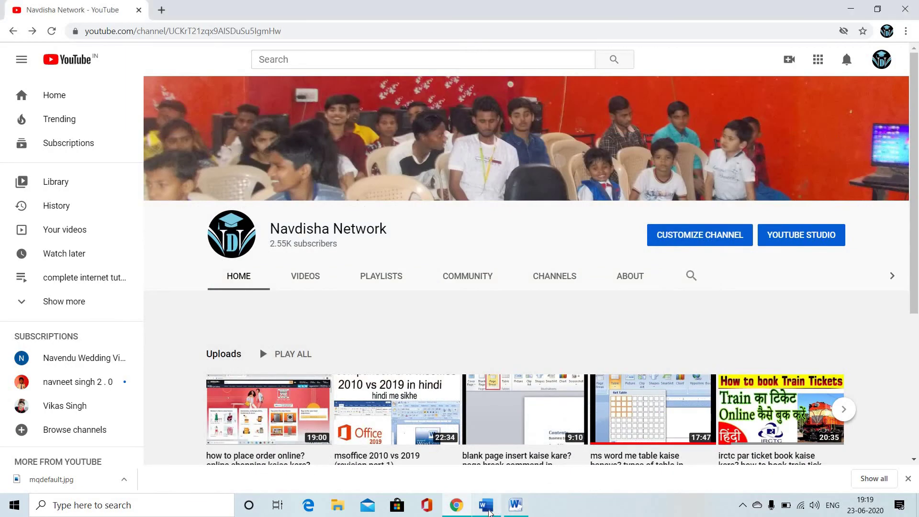
pyautogui.click(515, 507)
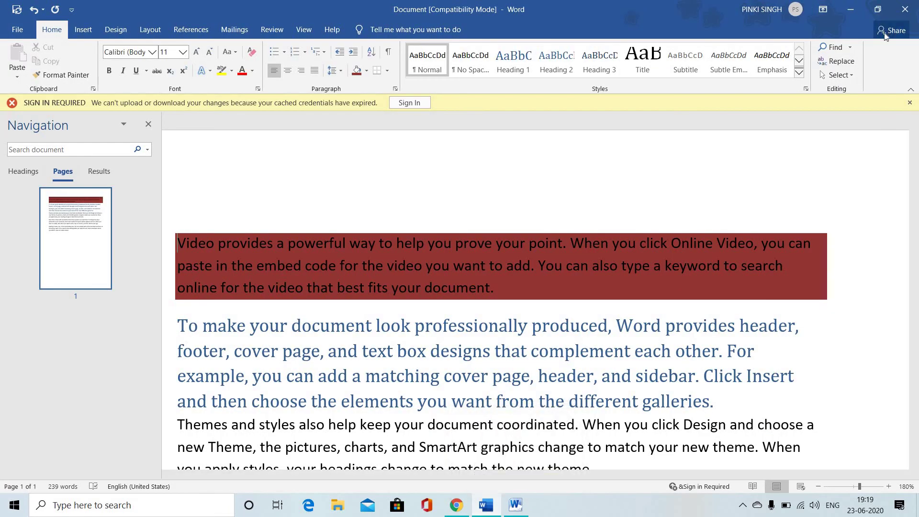
pyautogui.click(850, 47)
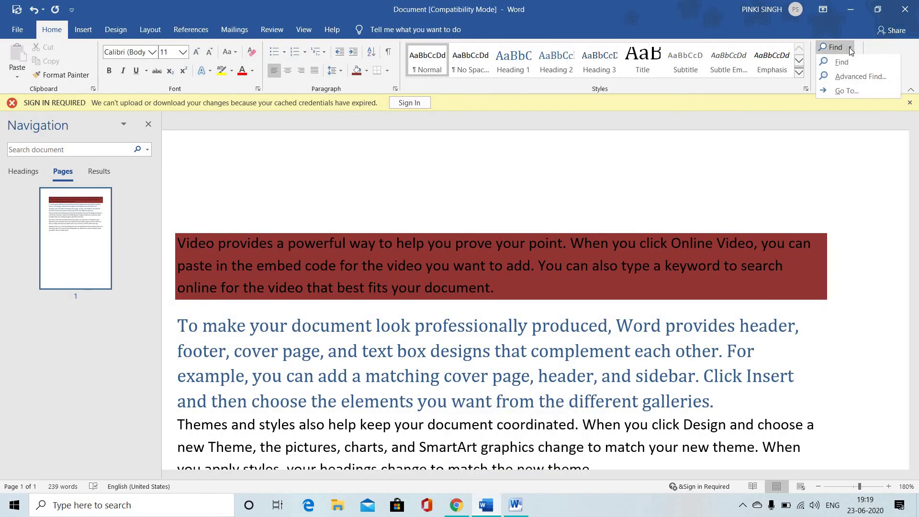
pyautogui.click(855, 77)
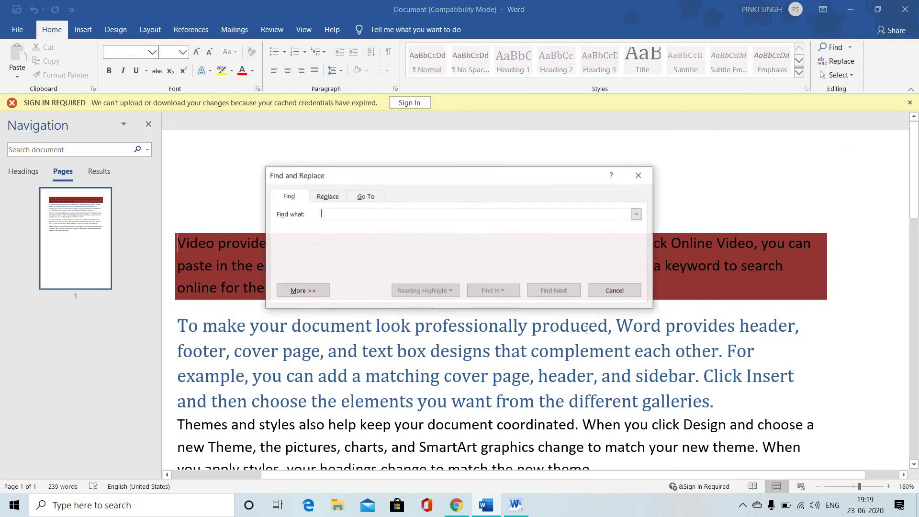
pyautogui.click(644, 175)
pyautogui.click(832, 62)
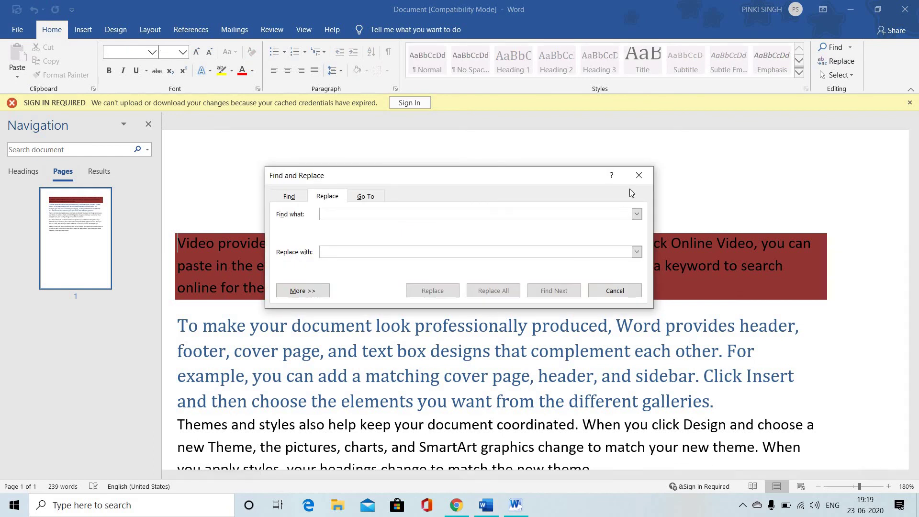
pyautogui.click(643, 176)
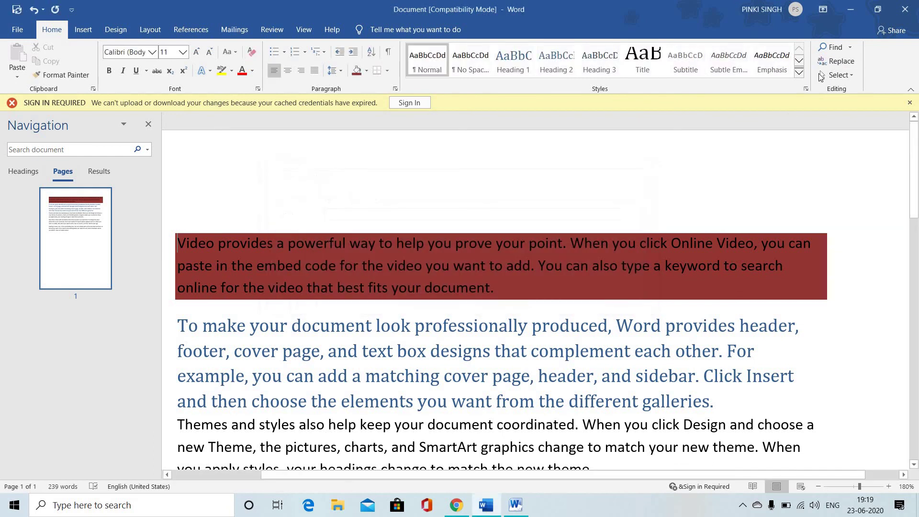
# View the Selection pane in the Word 2019 document and close it
pyautogui.click(847, 76)
pyautogui.click(852, 200)
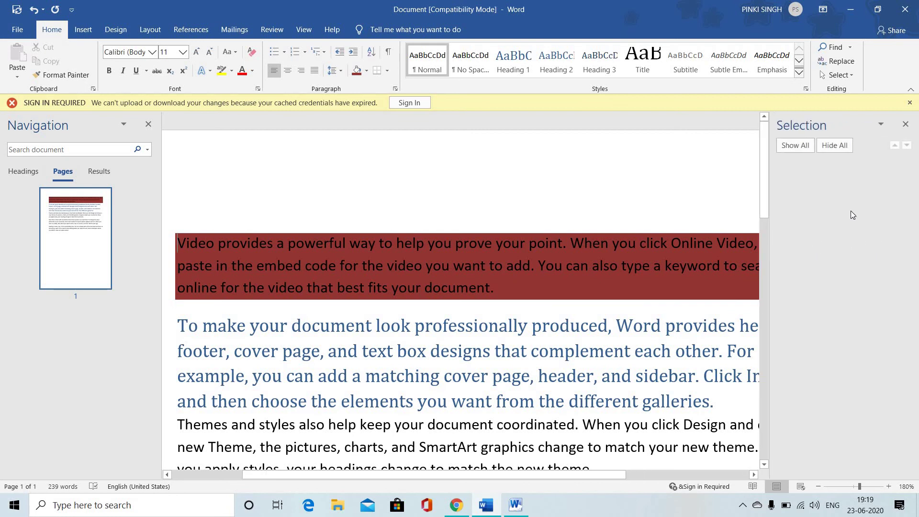
pyautogui.click(905, 125)
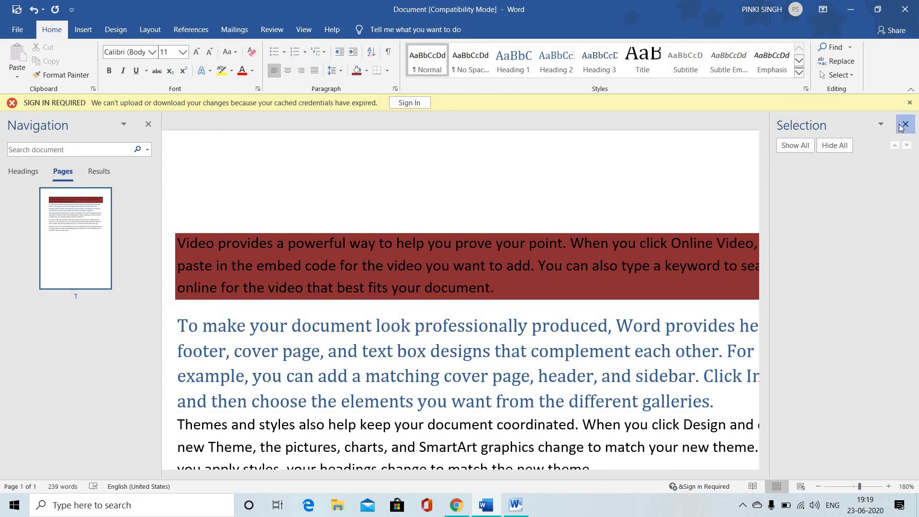